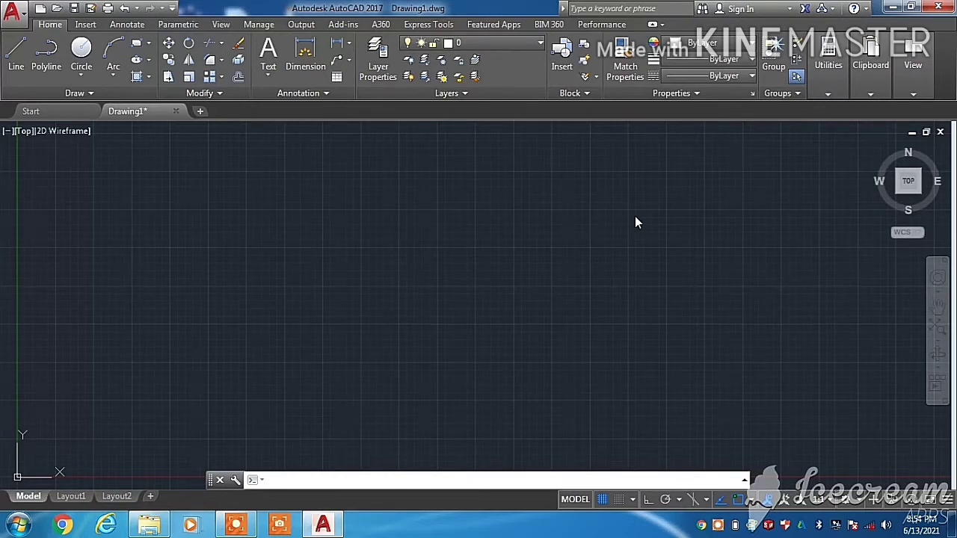
# - Run MT and draw a multiline text box by picking two opposite corners
pyautogui.write('M')
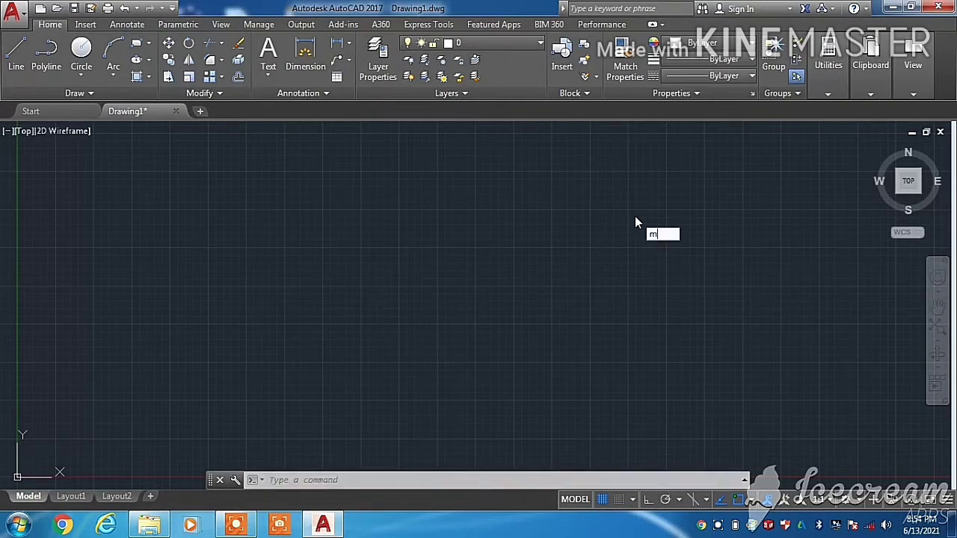
pyautogui.write('T')
pyautogui.press('Return')
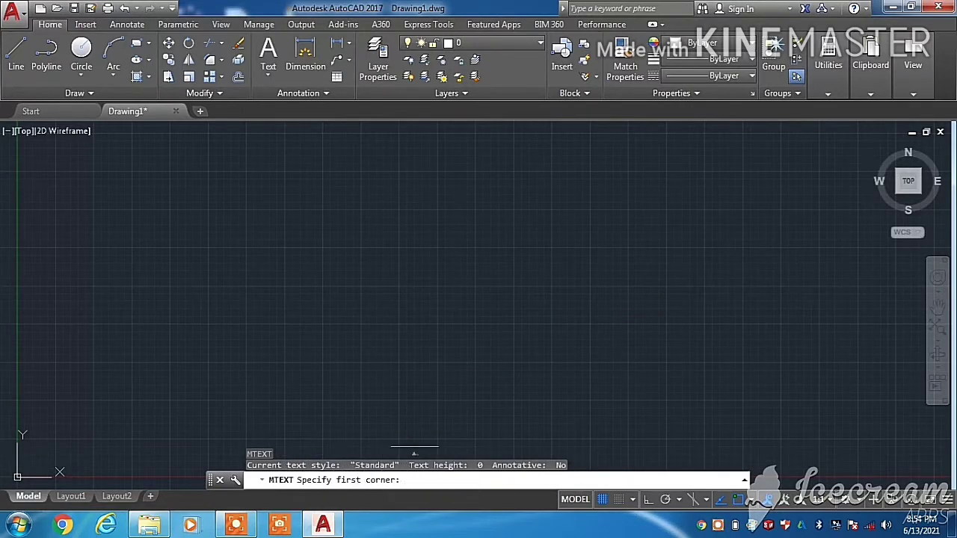
pyautogui.click(276, 208)
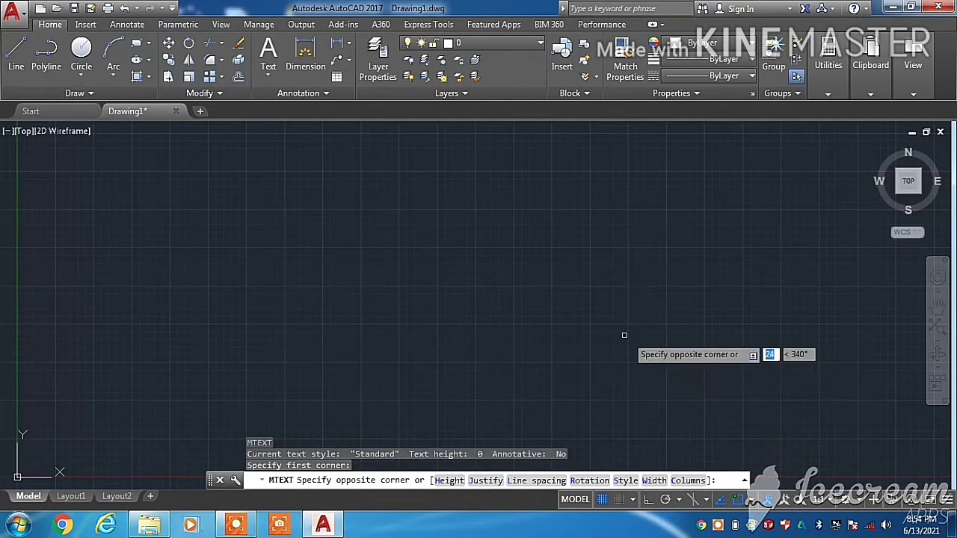
pyautogui.click(576, 335)
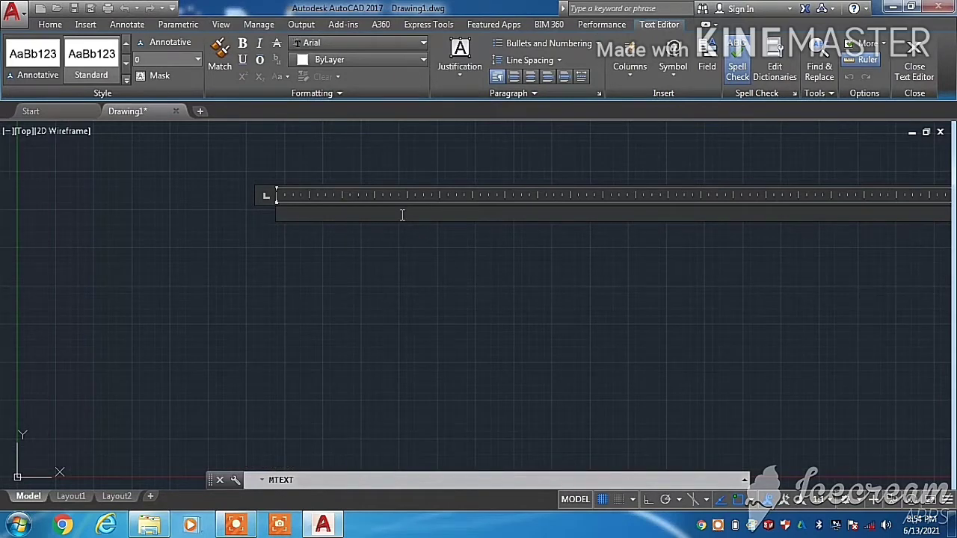
# - Type 'MR Educational Accdmey', set it to height 2, then delete it and close the editor
pyautogui.write('MR')
pyautogui.write(' Ed')
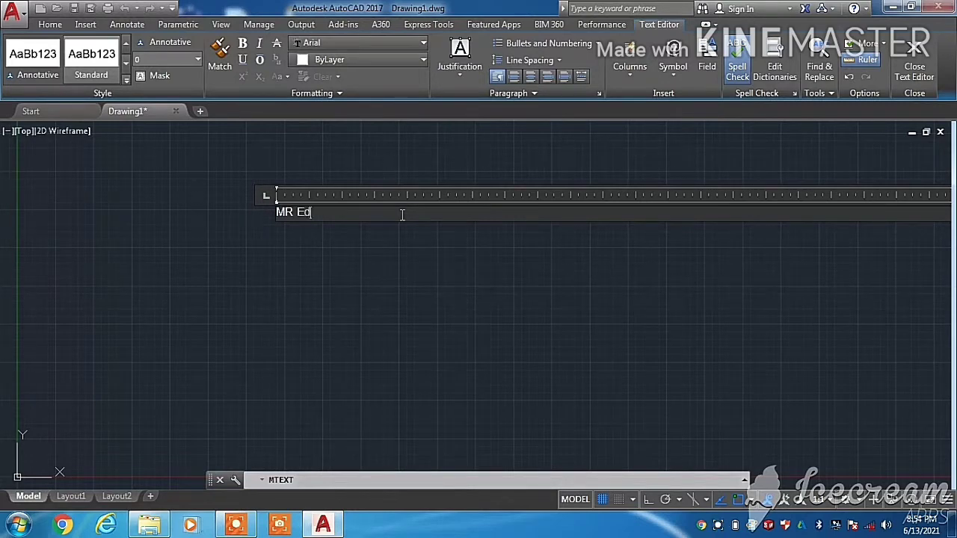
pyautogui.write('ucat')
pyautogui.write('ional')
pyautogui.write(' Accd')
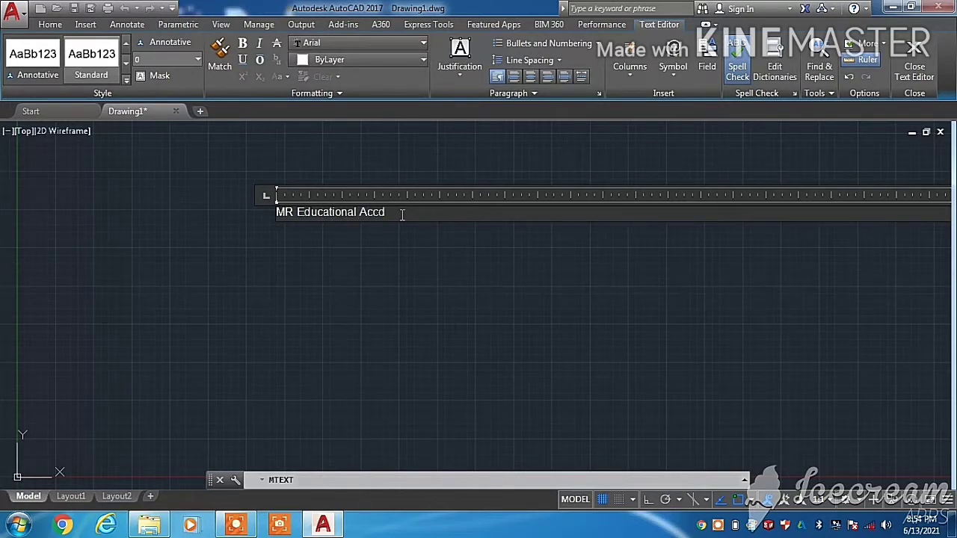
pyautogui.write('me')
pyautogui.write('y')
pyautogui.hotkey('ctrl', 'a')
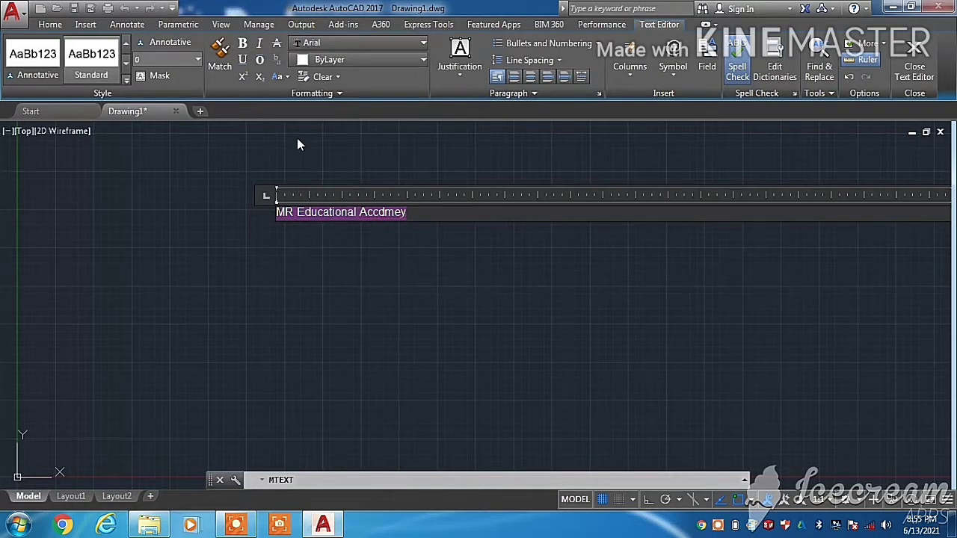
pyautogui.click(198, 60)
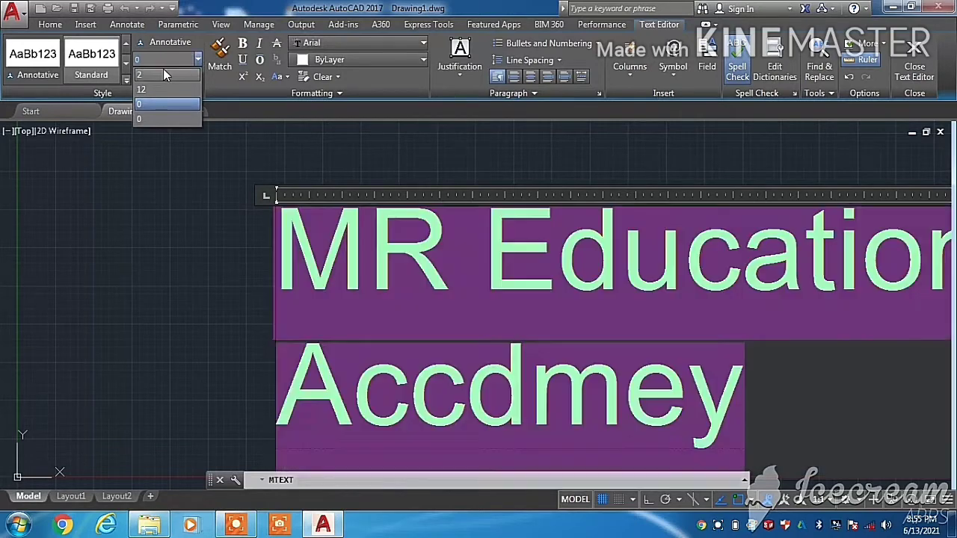
pyautogui.click(165, 75)
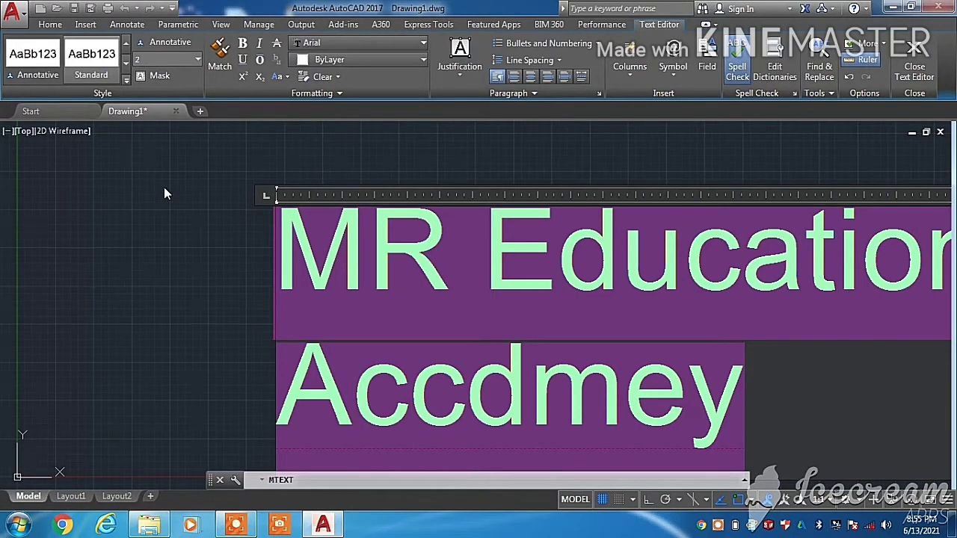
pyautogui.press('Delete')
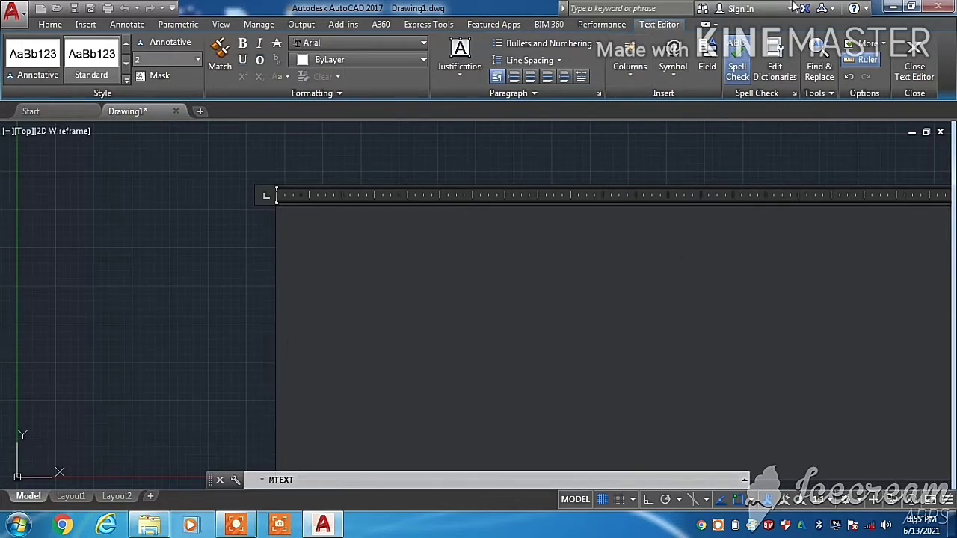
pyautogui.click(914, 60)
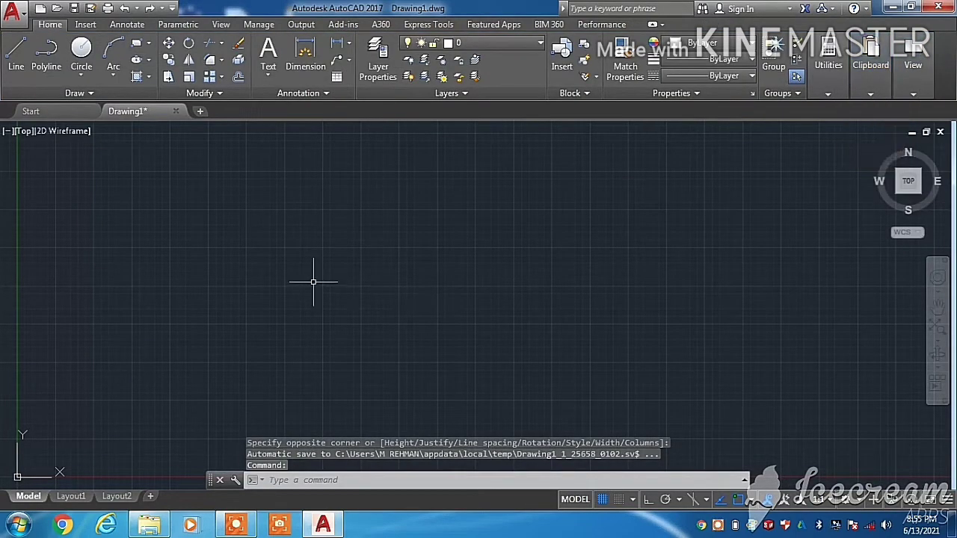
# - Undo to restore the large MR text, then cancel the attempted selection and cut
pyautogui.hotkey('ctrl', 'z')
pyautogui.hotkey('ctrl', 'z')
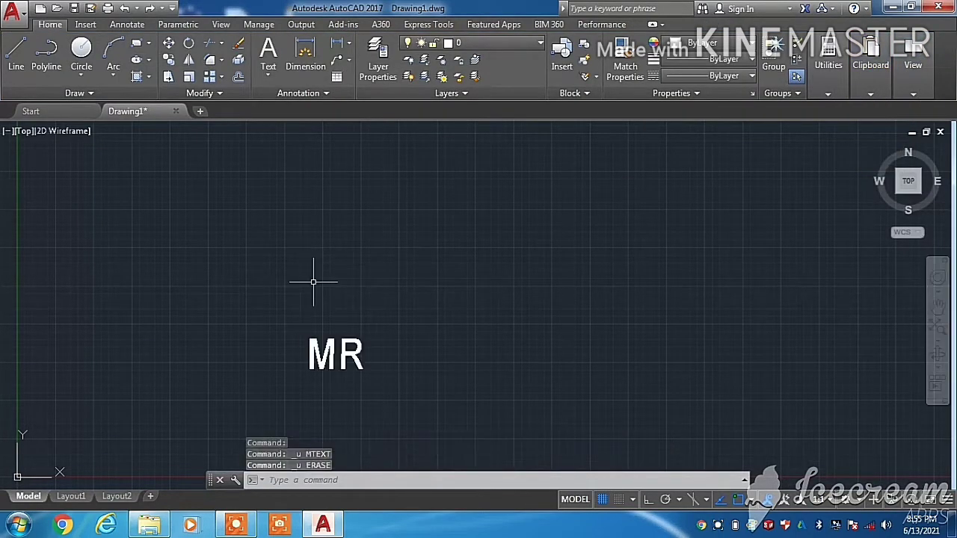
pyautogui.moveTo(364, 345); pyautogui.dragTo(330, 355)
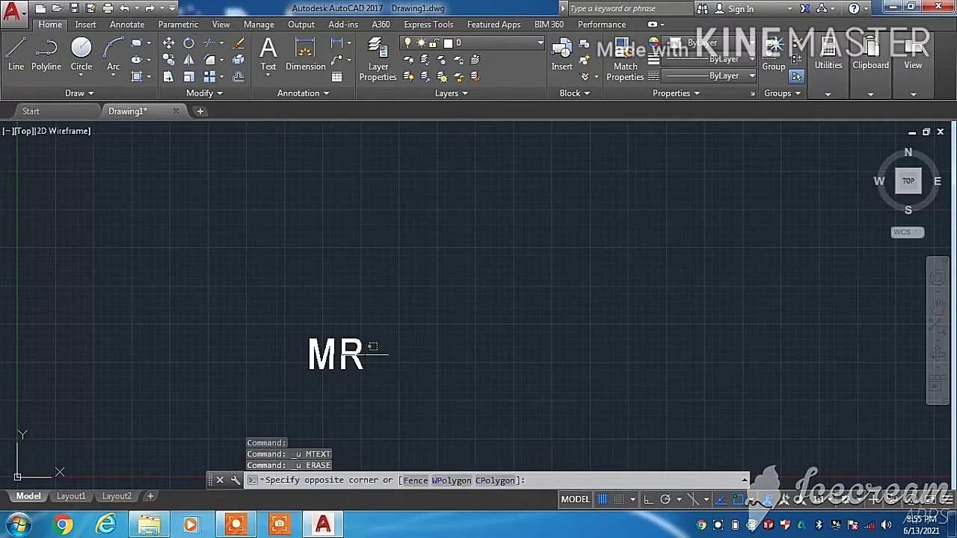
pyautogui.press('Escape')
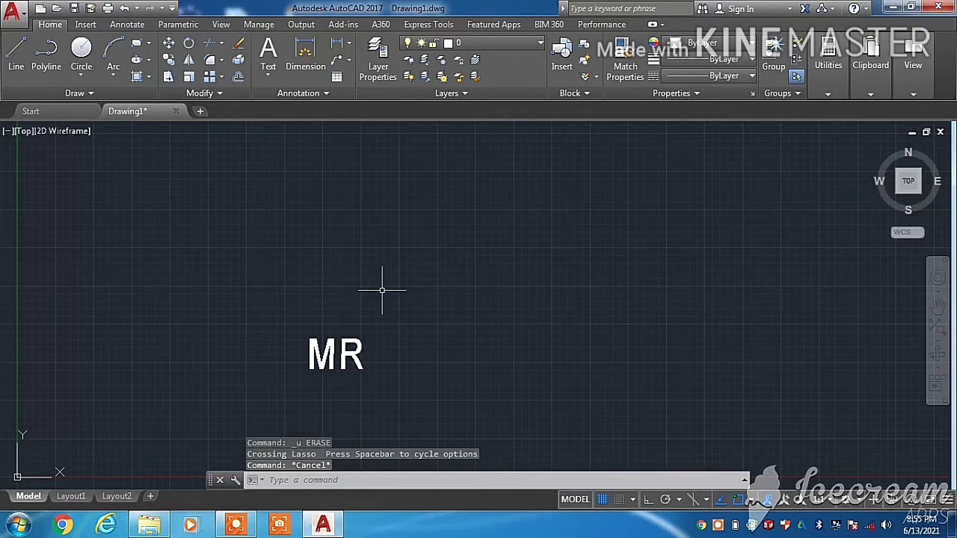
pyautogui.hotkey('ctrl', 'x')
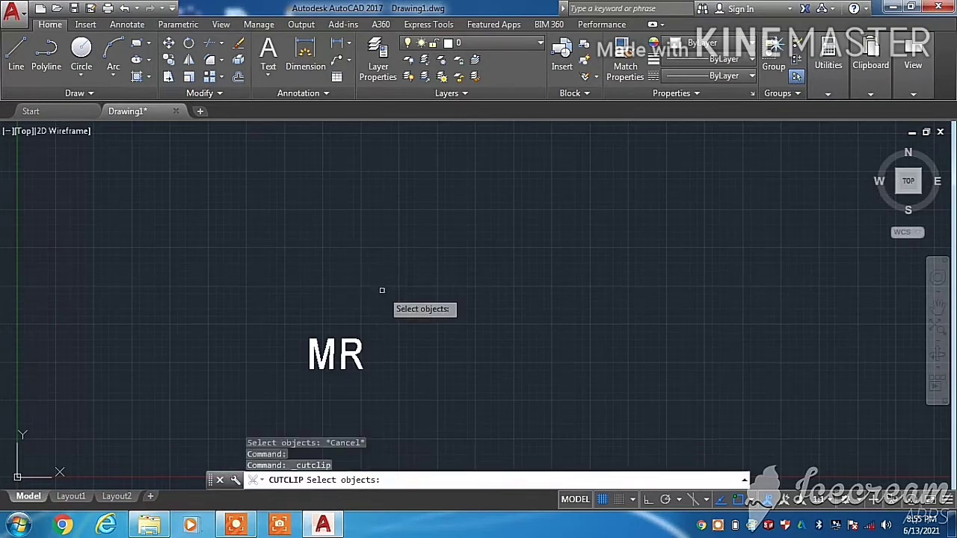
pyautogui.press('Escape')
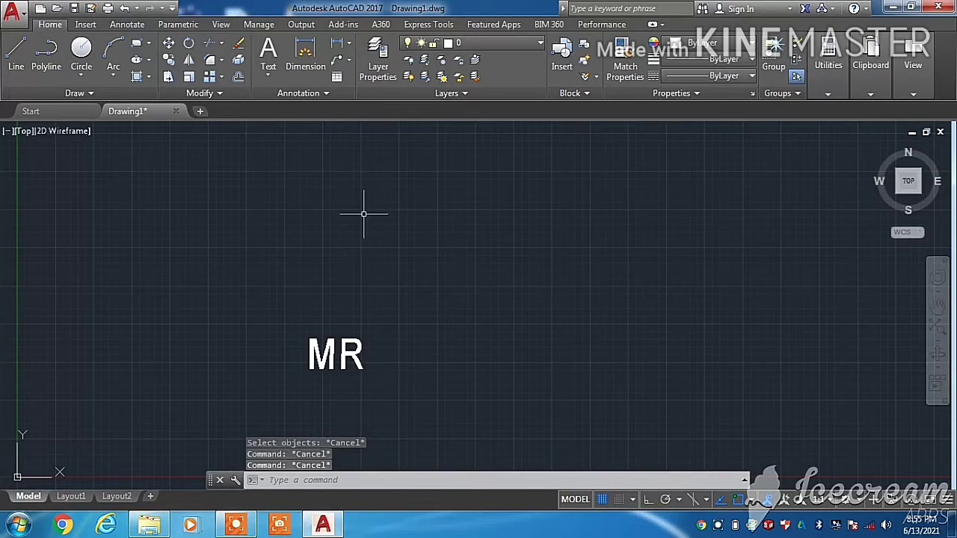
# - Create a new multiline text 'MR' in a box near the upper left
pyautogui.write('mt')
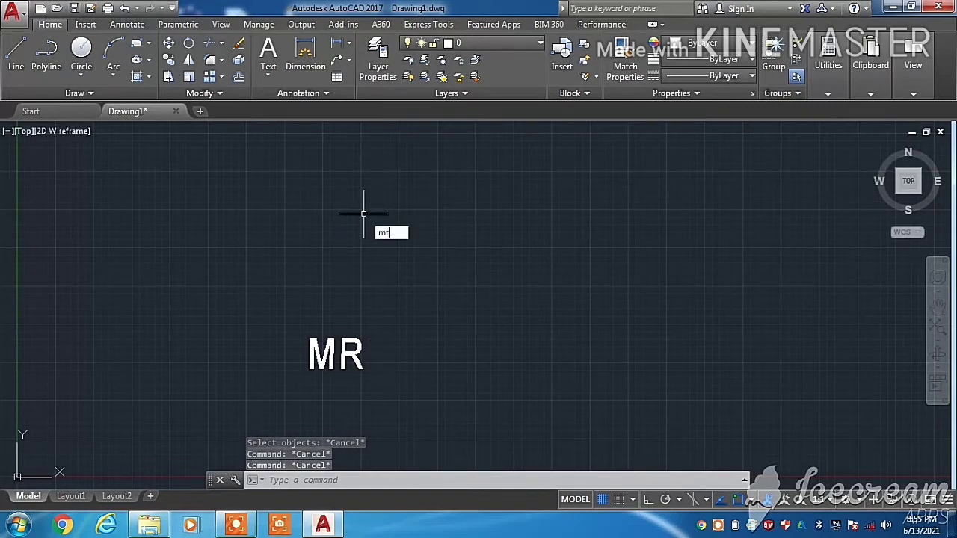
pyautogui.press('Return')
pyautogui.click(264, 174)
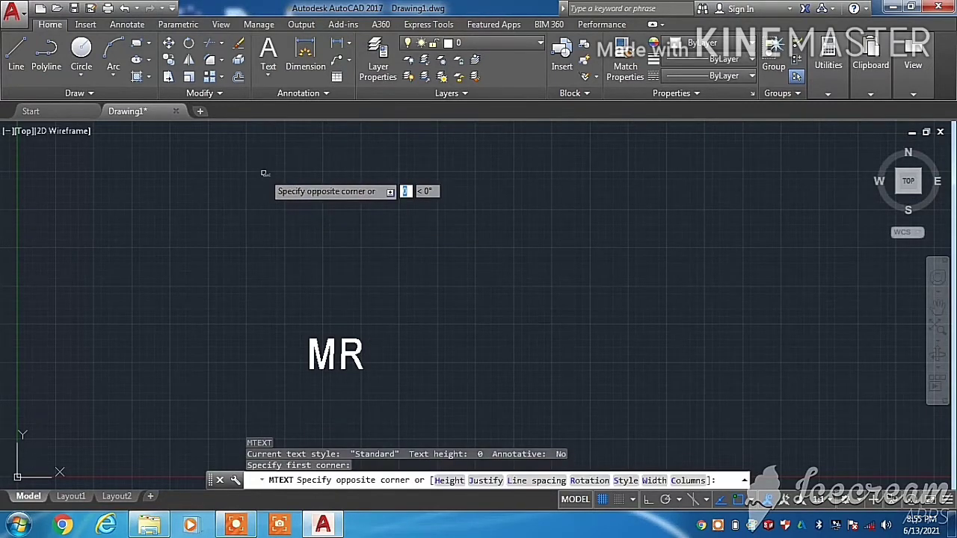
pyautogui.click(669, 307)
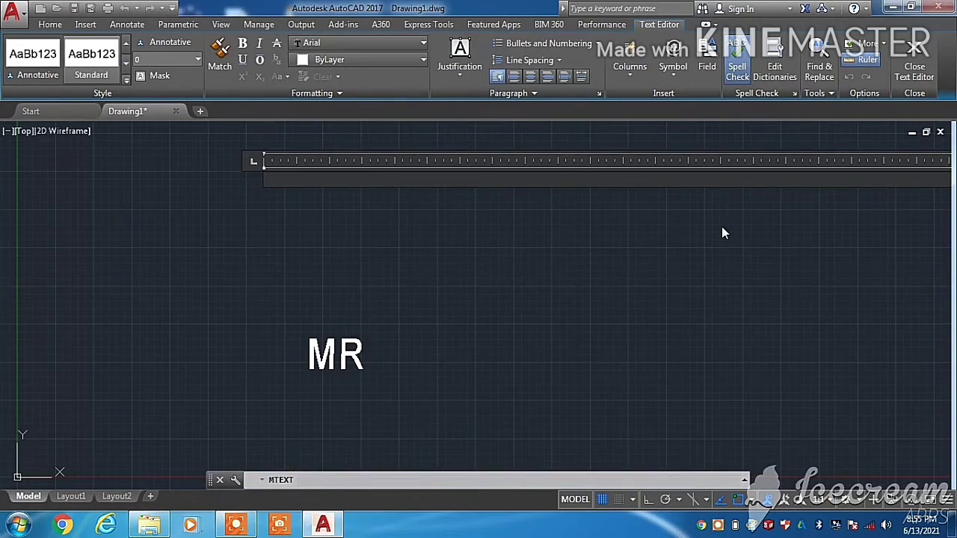
pyautogui.write('MR')
pyautogui.click(343, 358)
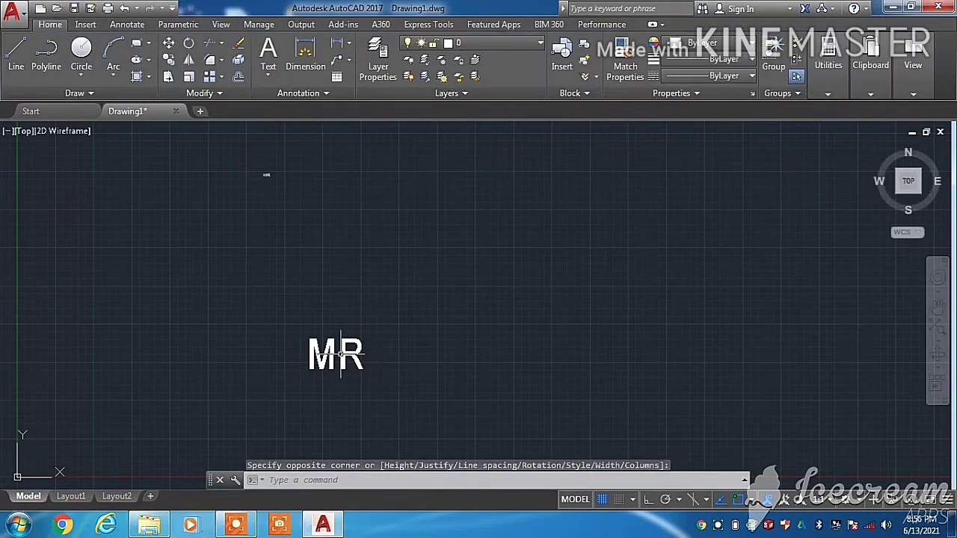
# - Erase the old large MR text, leaving only the small one
pyautogui.click(341, 353)
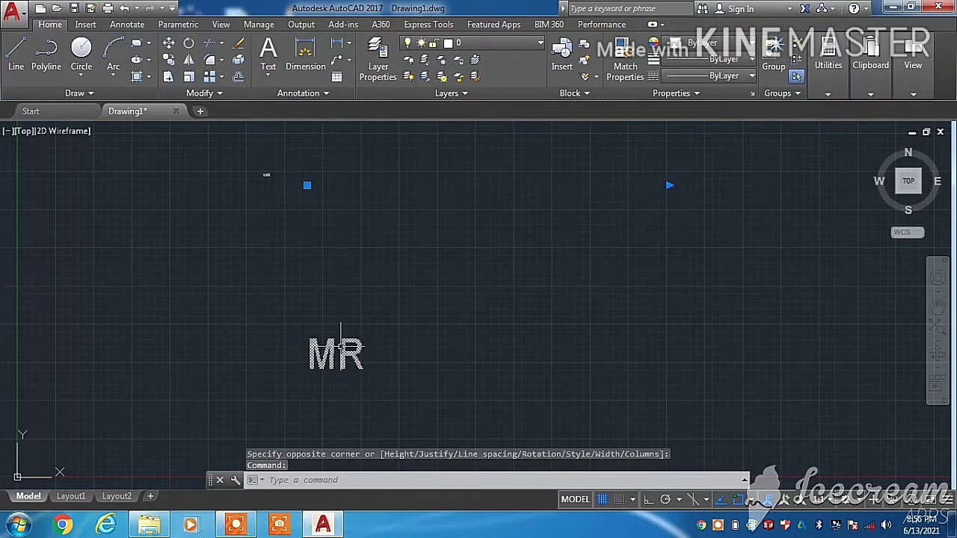
pyautogui.press('Delete')
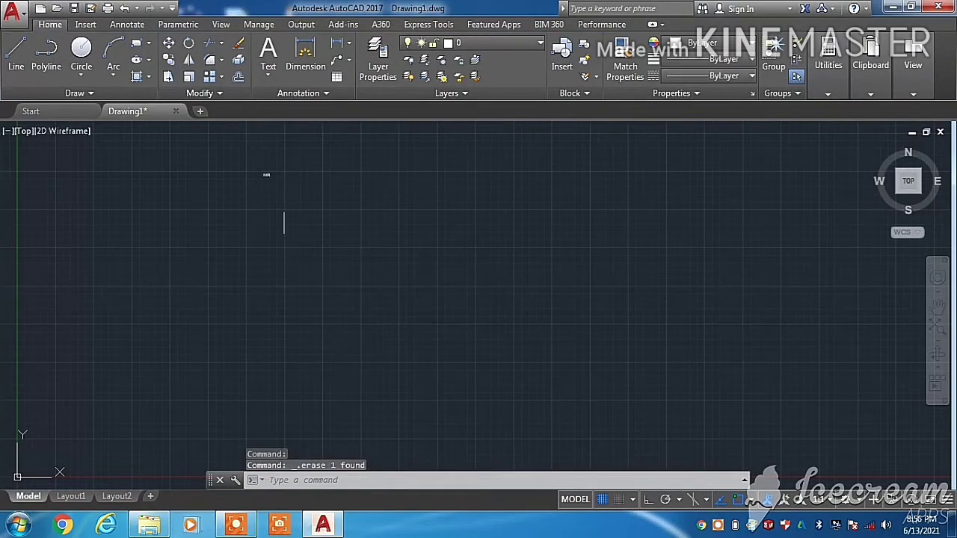
pyautogui.click(278, 170)
pyautogui.moveTo(266, 175); pyautogui.dragTo(350, 216)
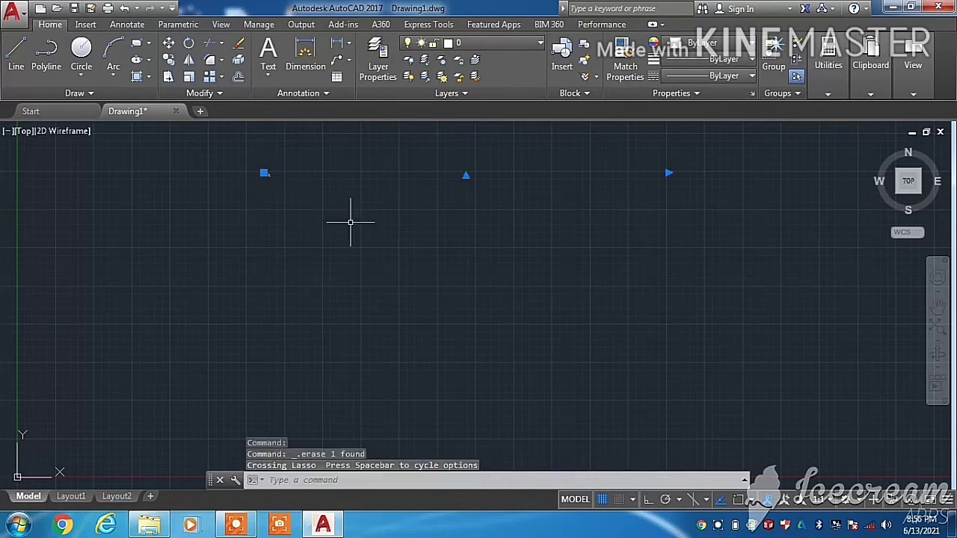
pyautogui.click(301, 200)
pyautogui.press('Escape')
pyautogui.press('Escape')
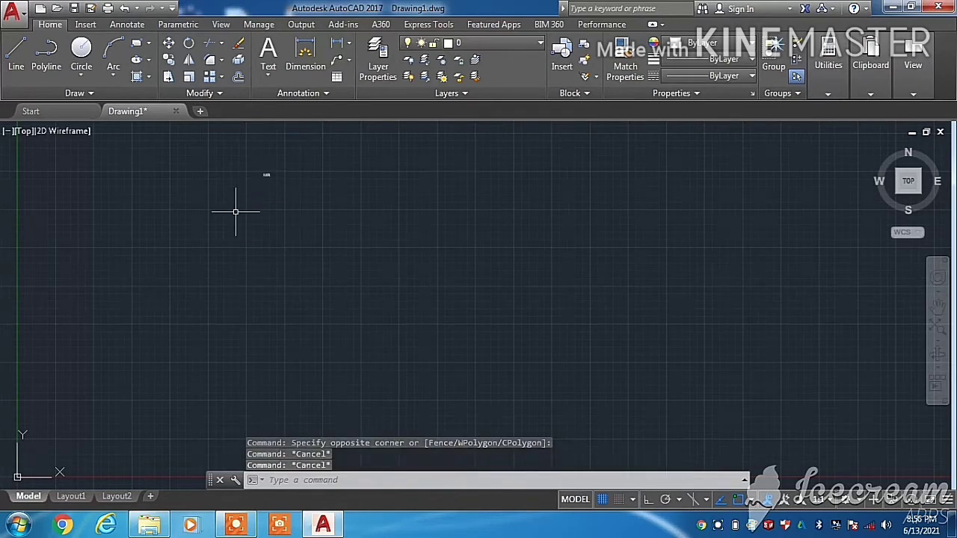
# - Set the upper-left 'MR' text to height 2 in the Text Editor and close it
pyautogui.doubleClick(269, 177)
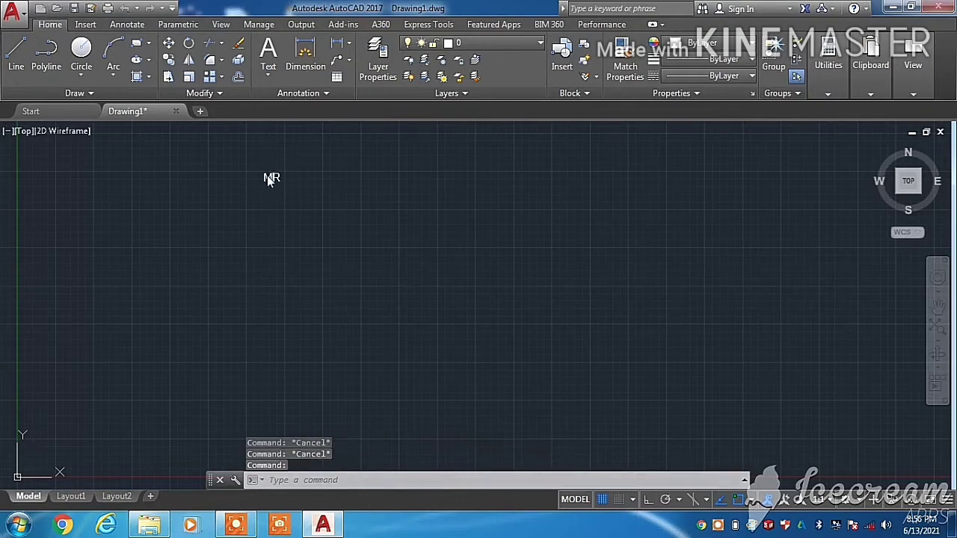
pyautogui.moveTo(293, 180); pyautogui.dragTo(256, 182)
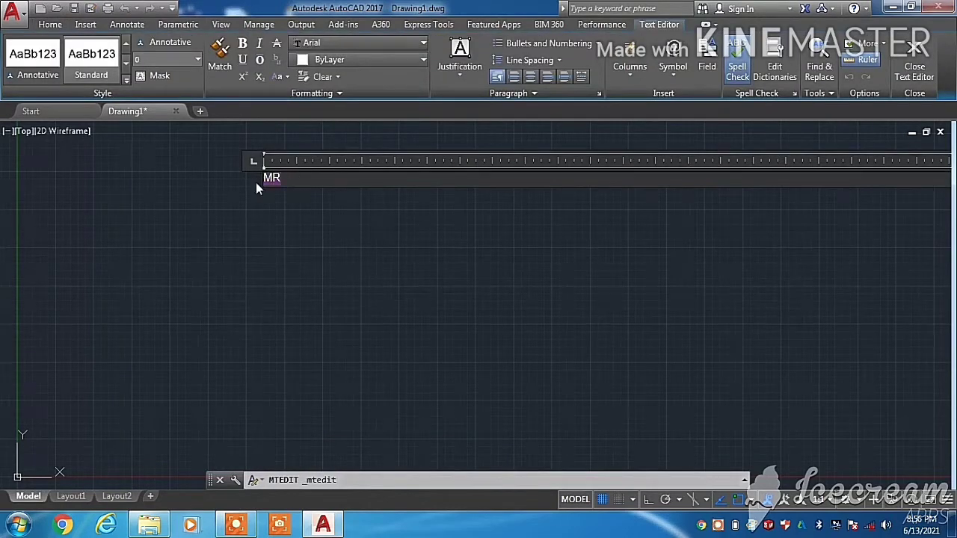
pyautogui.click(199, 60)
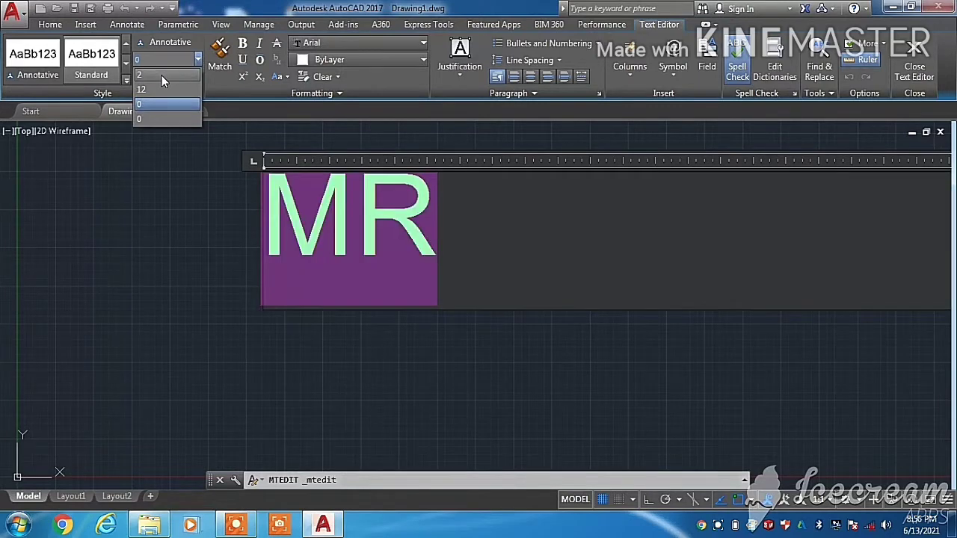
pyautogui.click(161, 76)
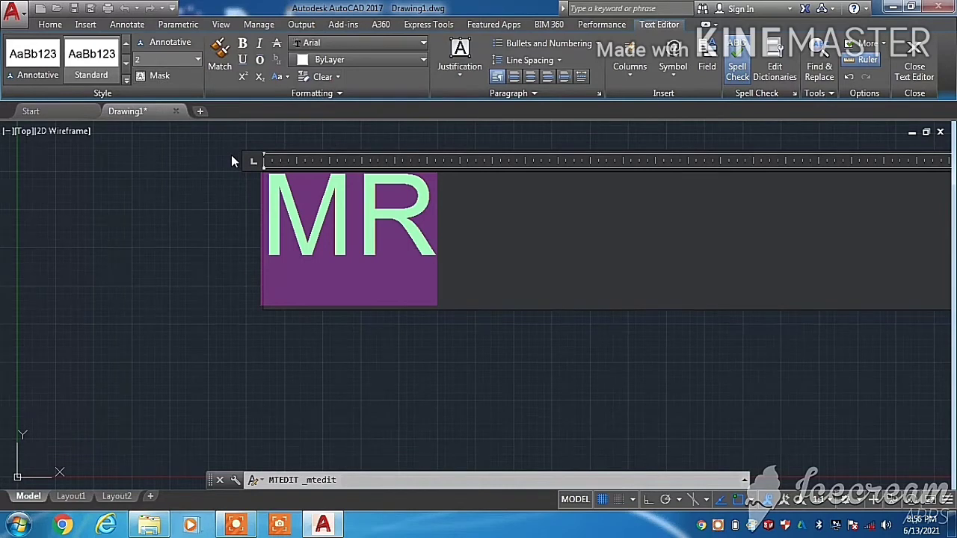
pyautogui.press('Delete')
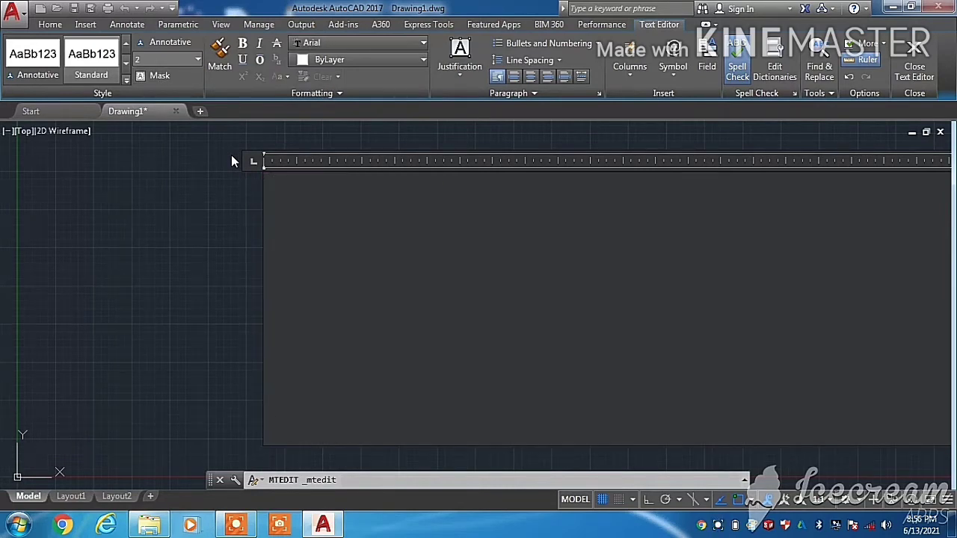
pyautogui.hotkey('ctrl', 'z')
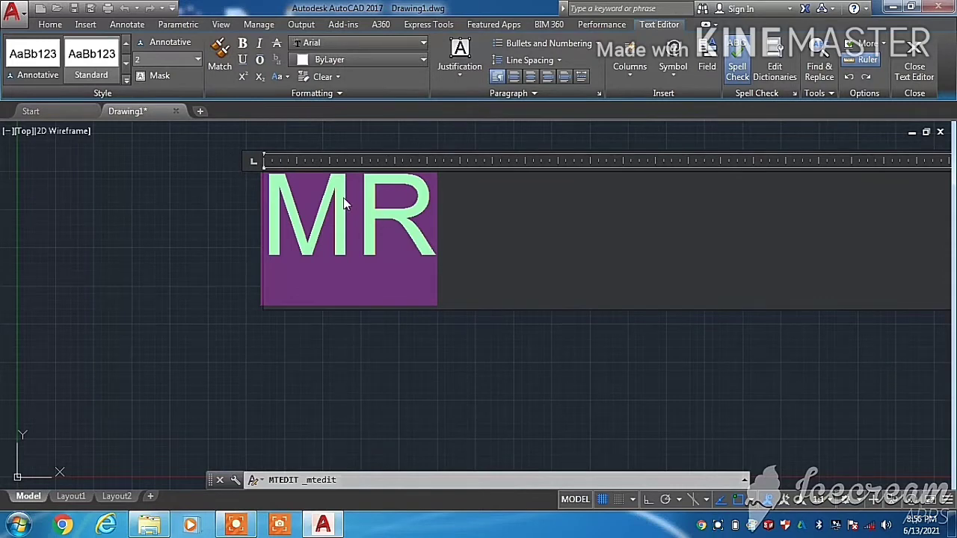
pyautogui.click(909, 48)
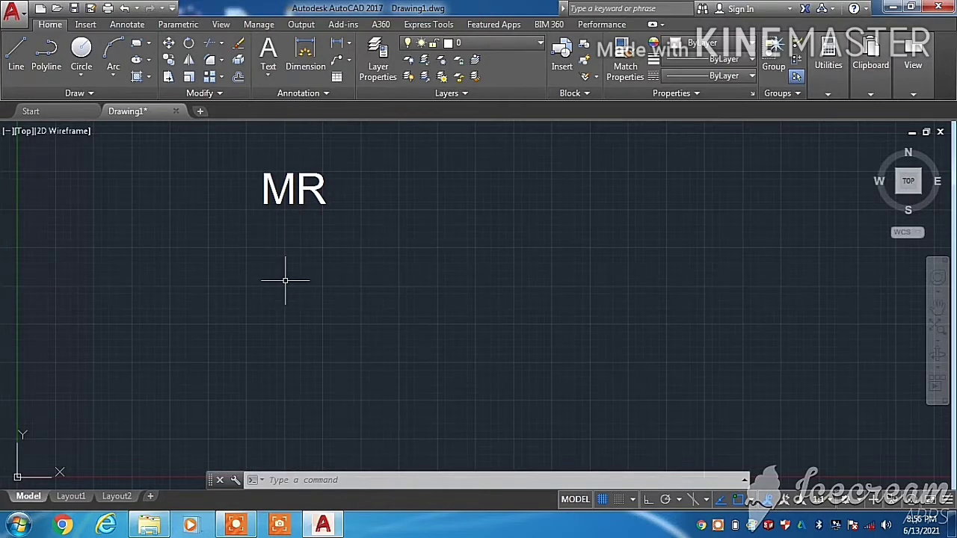
# - Draw a new multiline text box below MR and type 'Hello how are you'
pyautogui.write('mt')
pyautogui.press('Return')
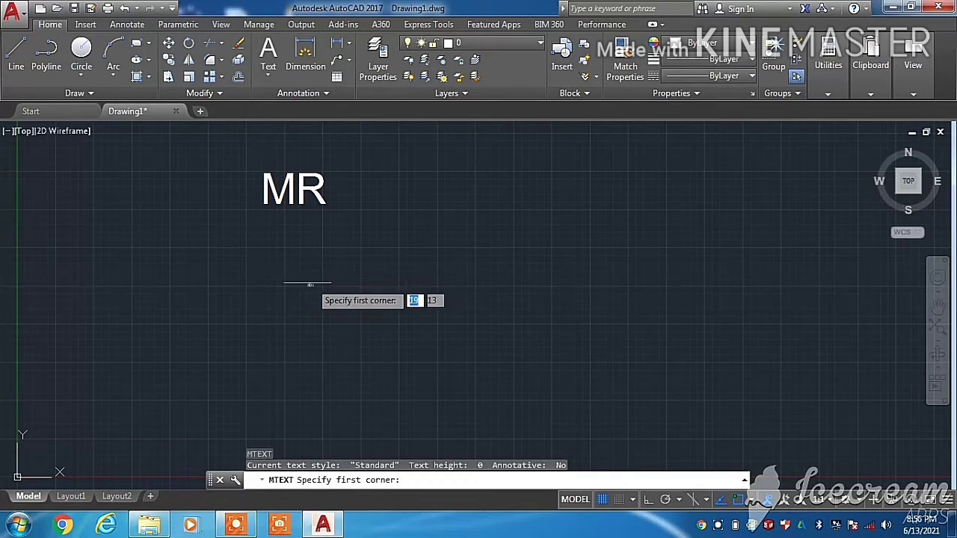
pyautogui.click(304, 285)
pyautogui.click(658, 394)
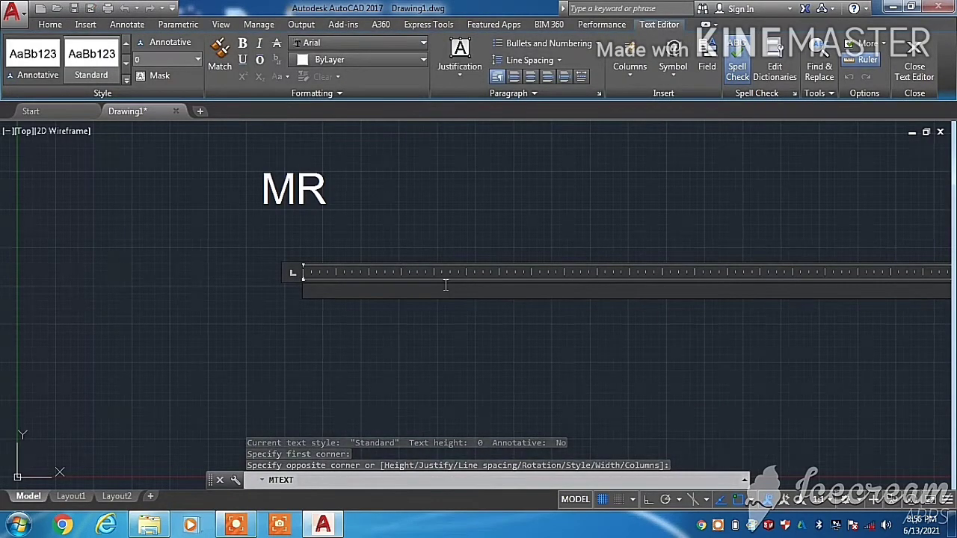
pyautogui.write('Hello')
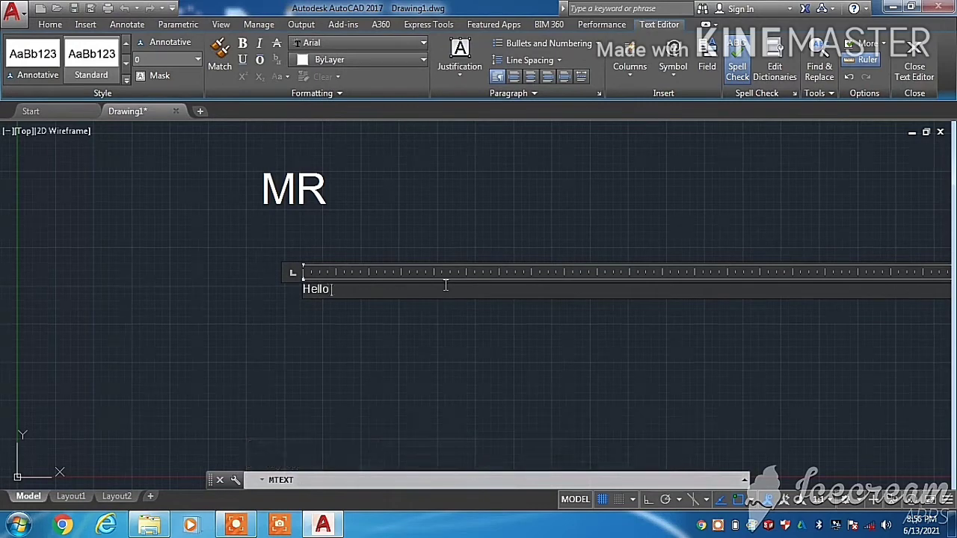
pyautogui.write(' how')
pyautogui.write(' are ')
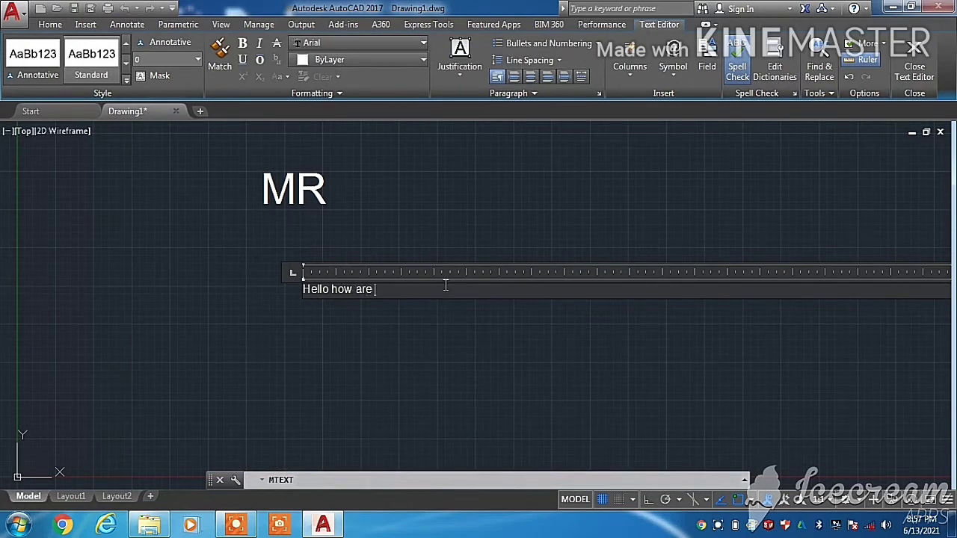
pyautogui.write('you')
# - Select all the text and try a height of 3, undoing the accidental text replacement
pyautogui.hotkey('ctrl', 'a')
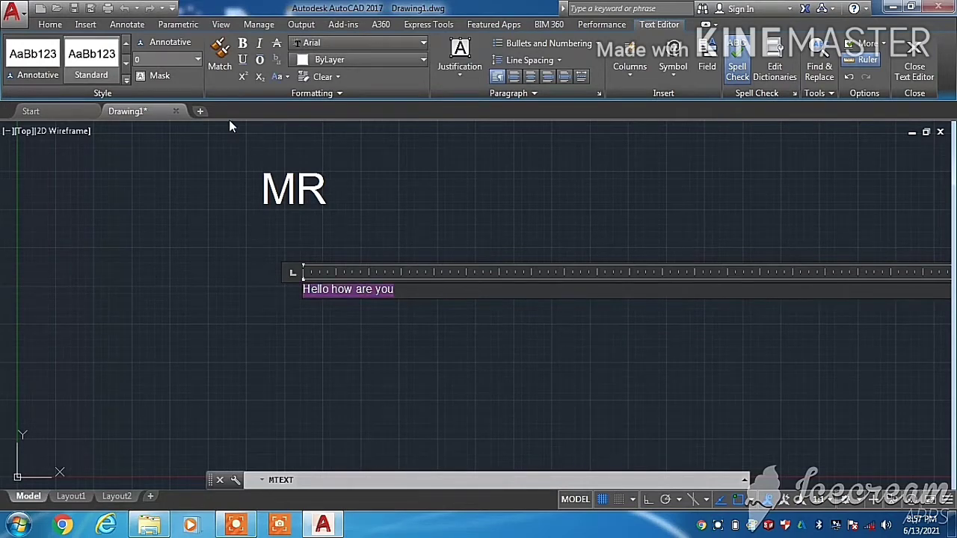
pyautogui.click(198, 61)
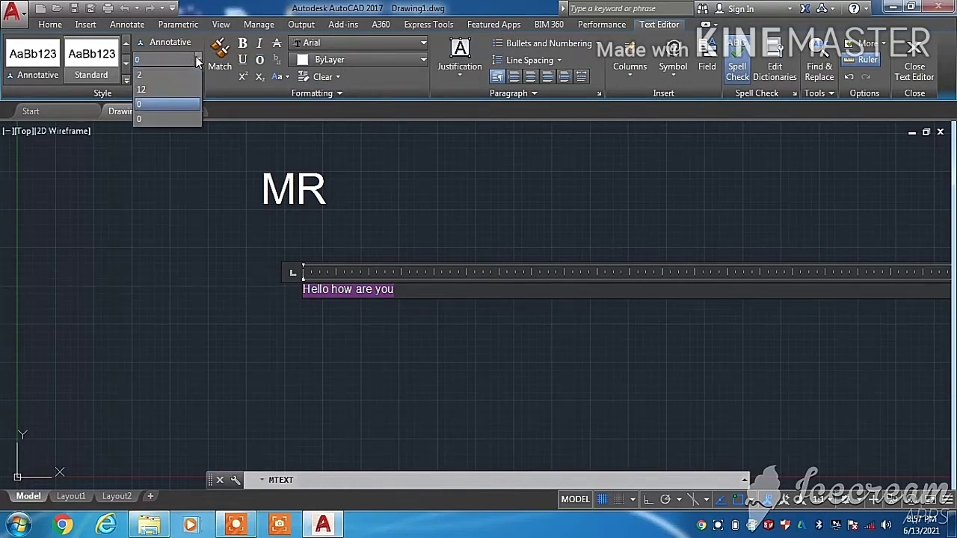
pyautogui.write('3')
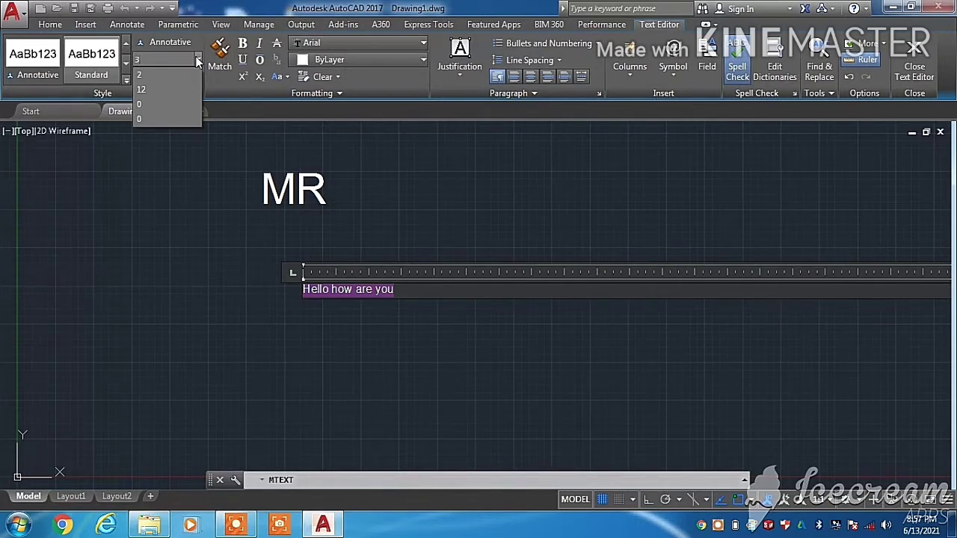
pyautogui.press('Escape')
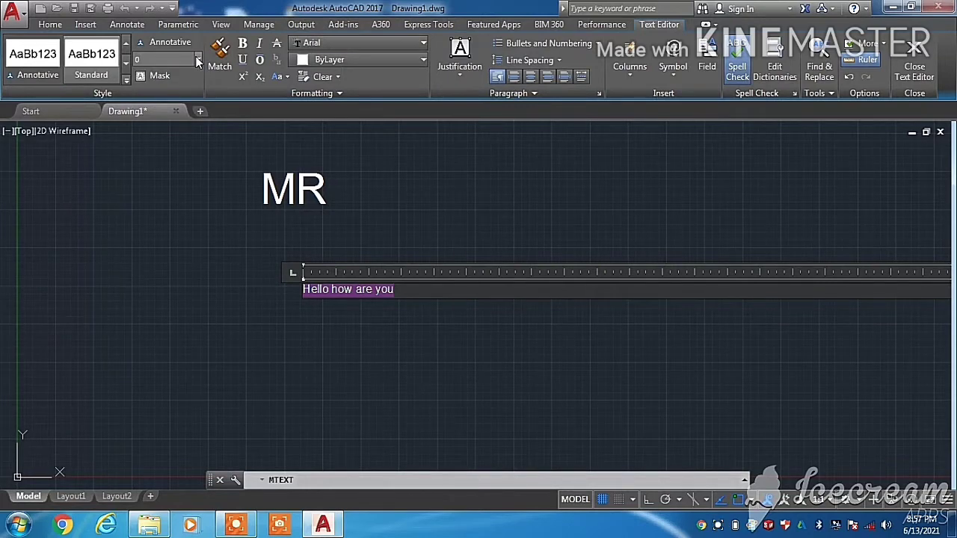
pyautogui.write('3')
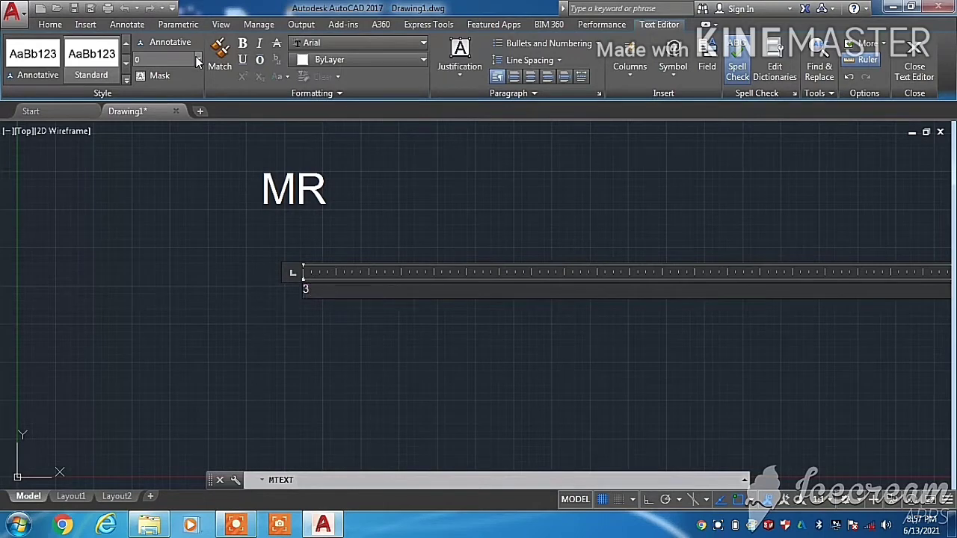
pyautogui.hotkey('ctrl', 'z')
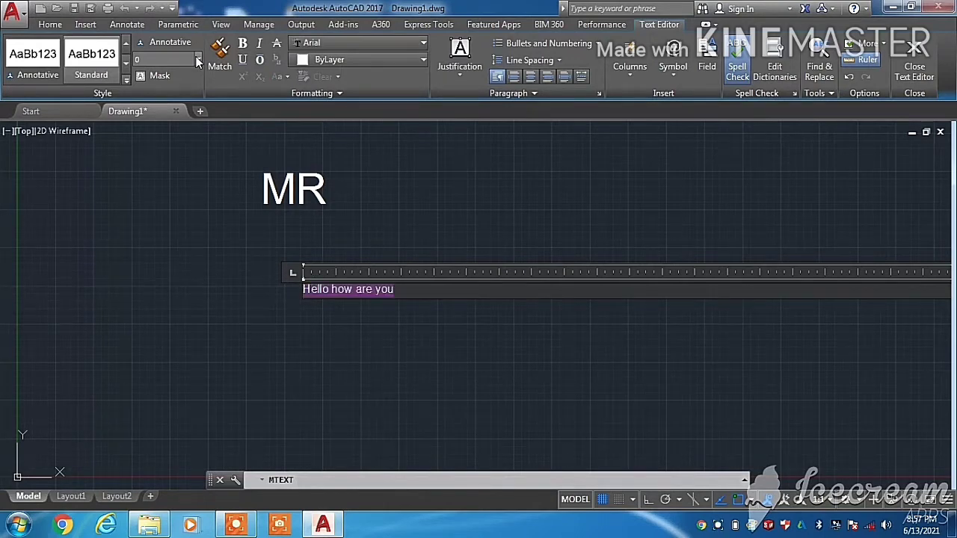
# - Set the 'Hello how are you' text height to 2 and close the editor
pyautogui.click(197, 60)
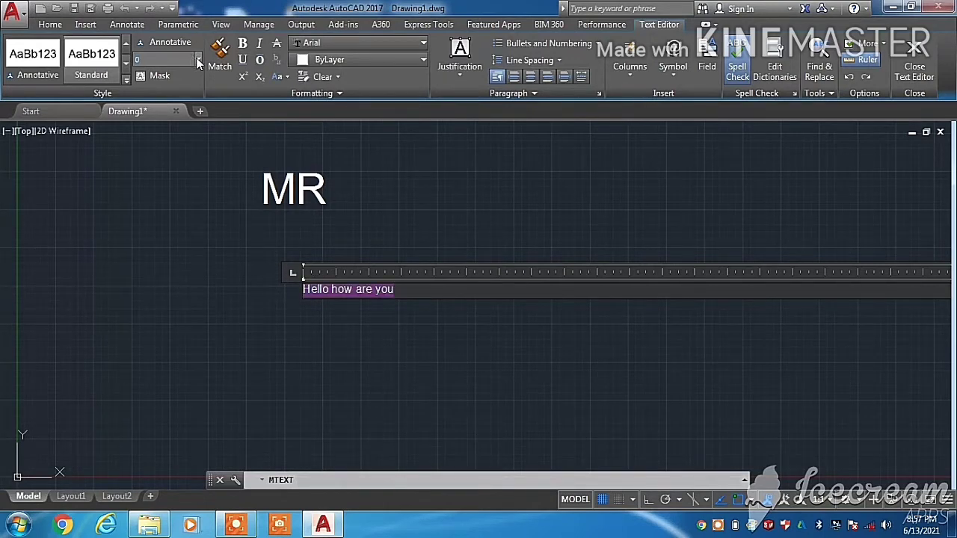
pyautogui.press('BackSpace')
pyautogui.write('3')
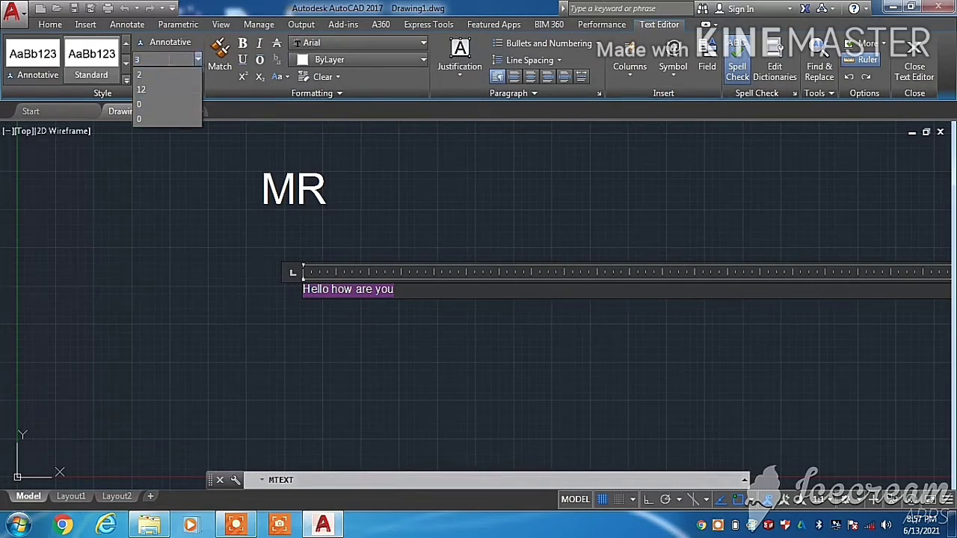
pyautogui.press('Escape')
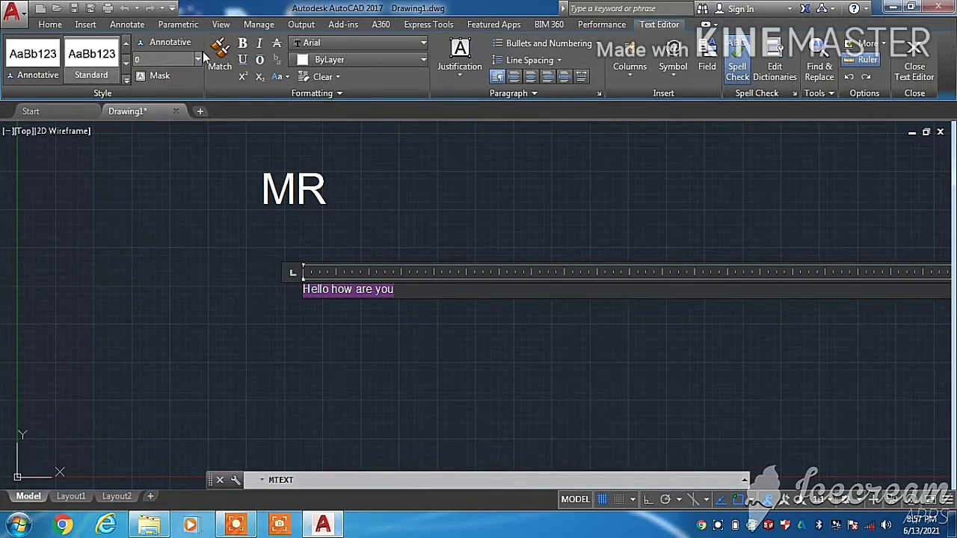
pyautogui.click(199, 58)
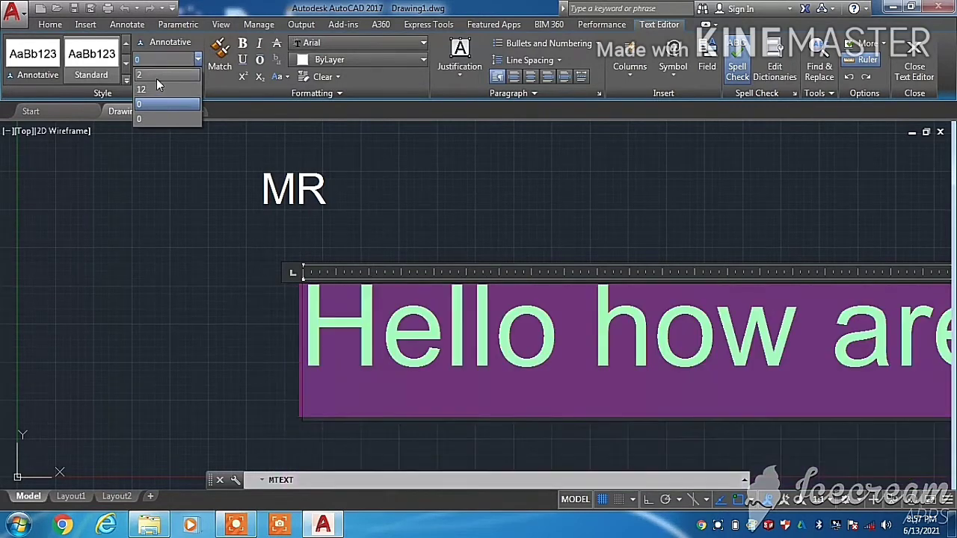
pyautogui.click(152, 74)
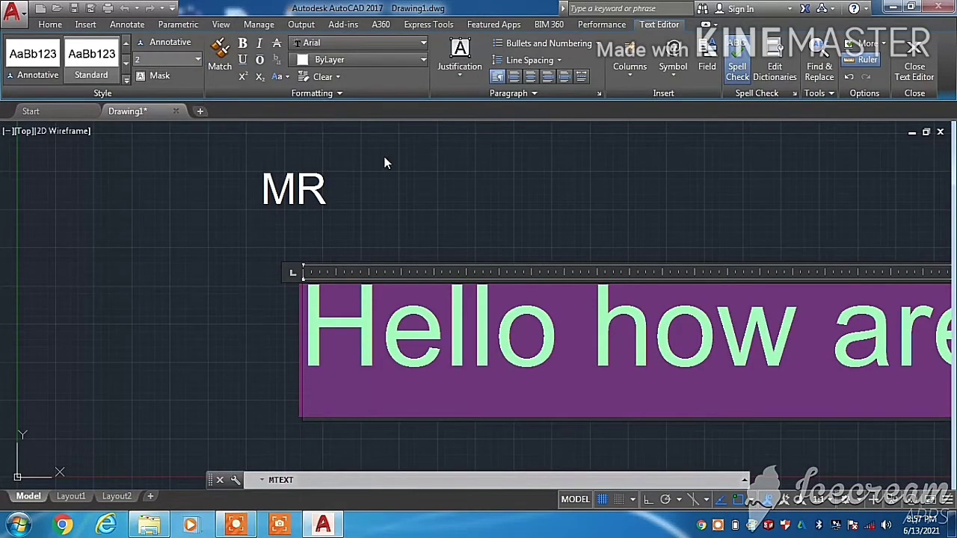
pyautogui.click(921, 61)
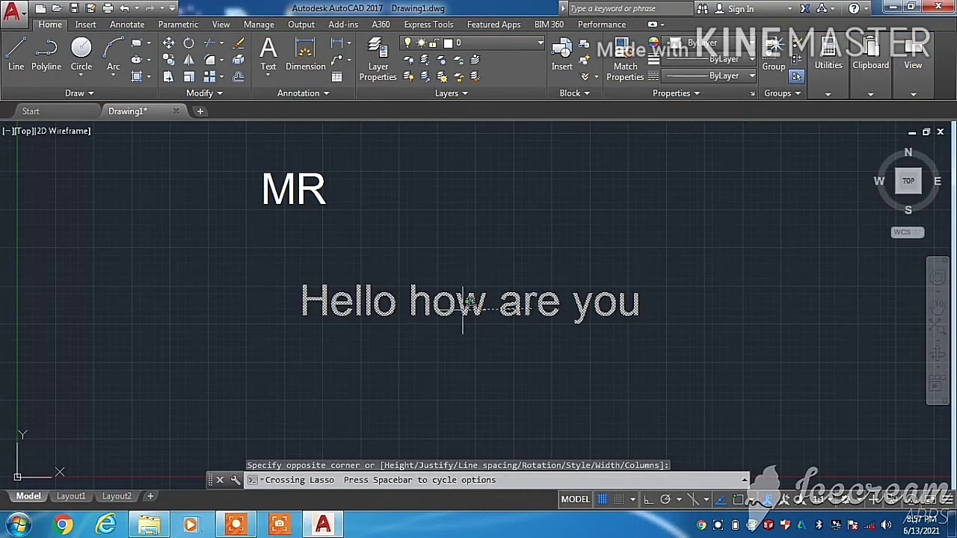
# - Reopen 'Hello how are you' in the Text Editor using the ED (TEXTEDIT) command
pyautogui.moveTo(461, 317); pyautogui.dragTo(594, 355)
pyautogui.press('Escape')
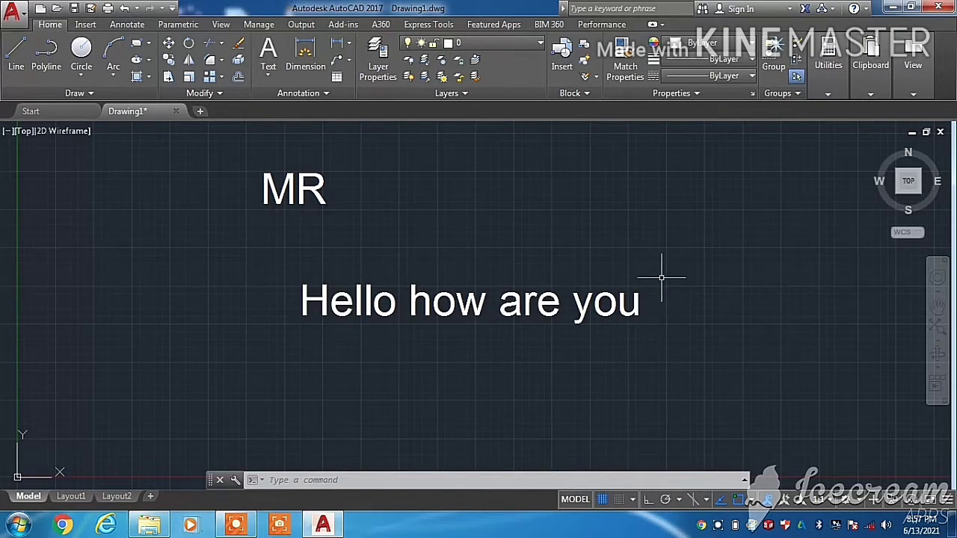
pyautogui.write('ED')
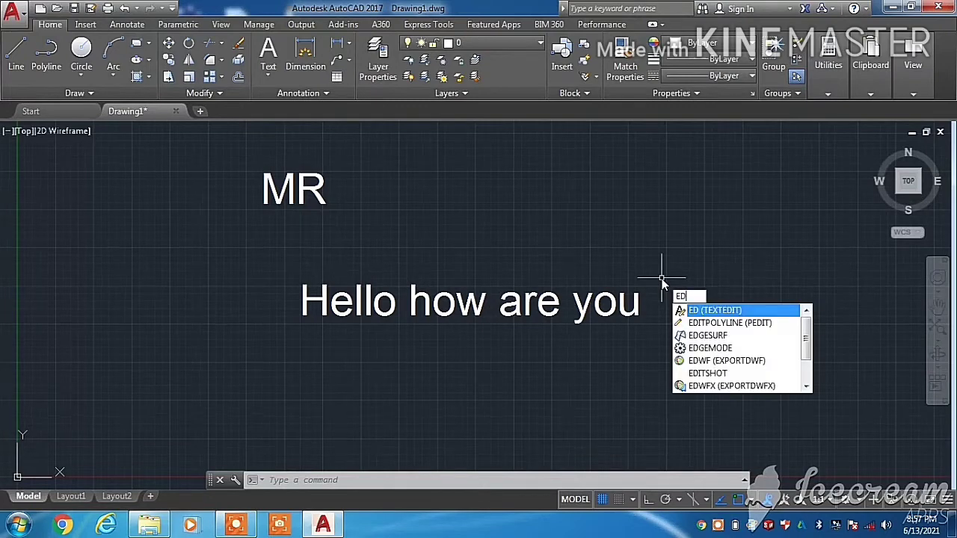
pyautogui.press('Return')
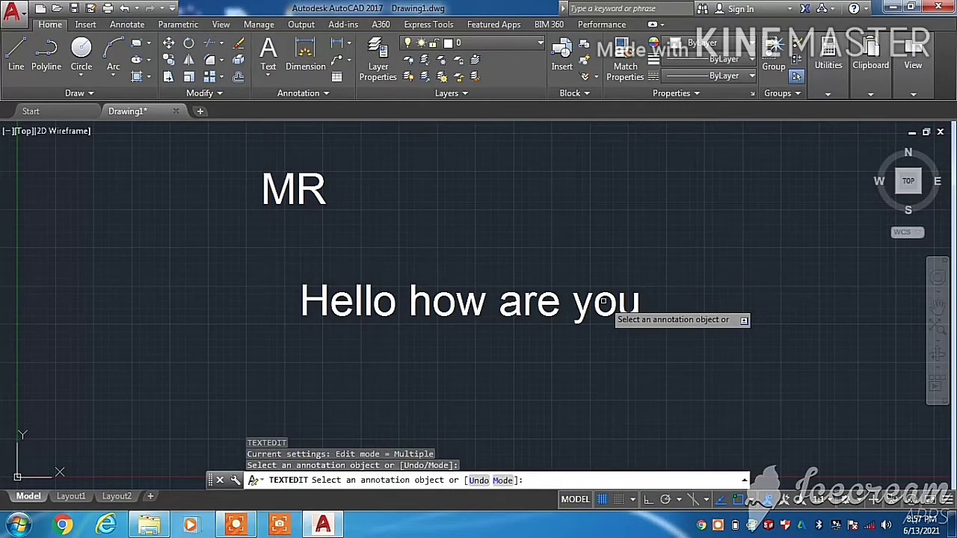
pyautogui.click(480, 311)
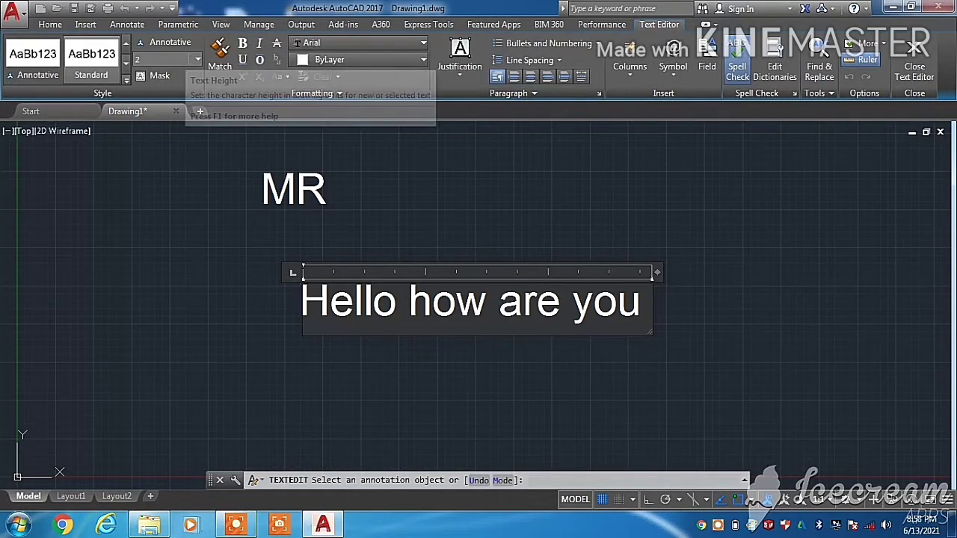
pyautogui.click(197, 59)
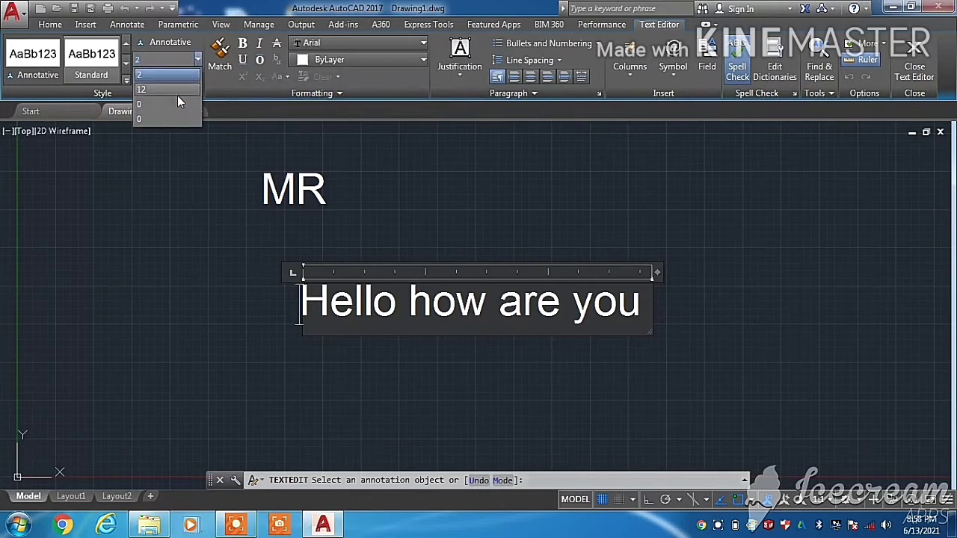
pyautogui.click(157, 88)
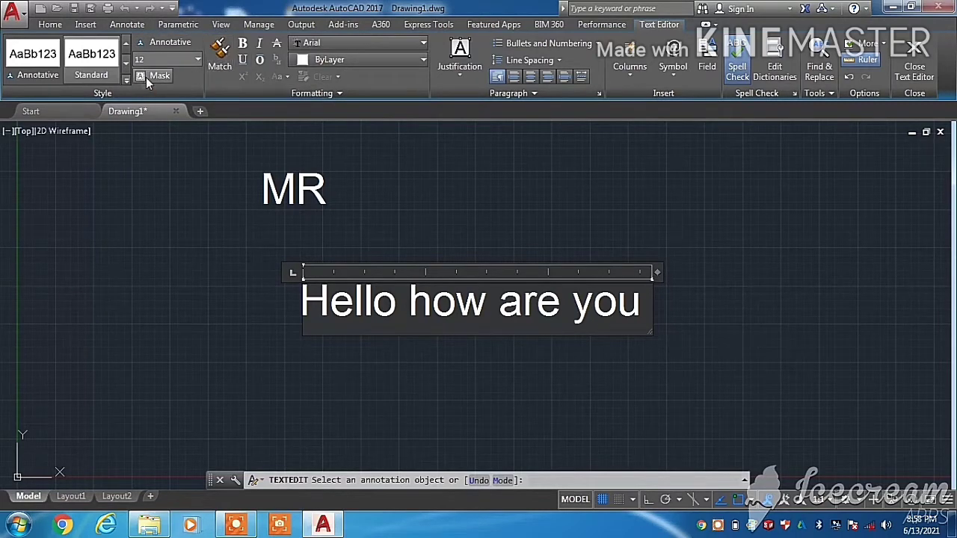
pyautogui.click(242, 45)
pyautogui.moveTo(643, 314); pyautogui.dragTo(300, 316)
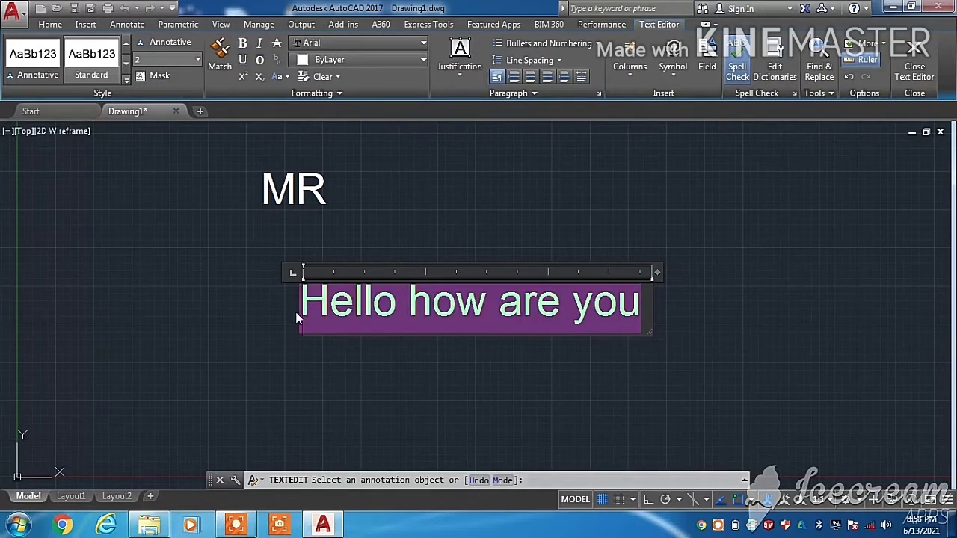
# - Apply bold and italic formatting to the selected 'Hello how are you' text
pyautogui.click(242, 43)
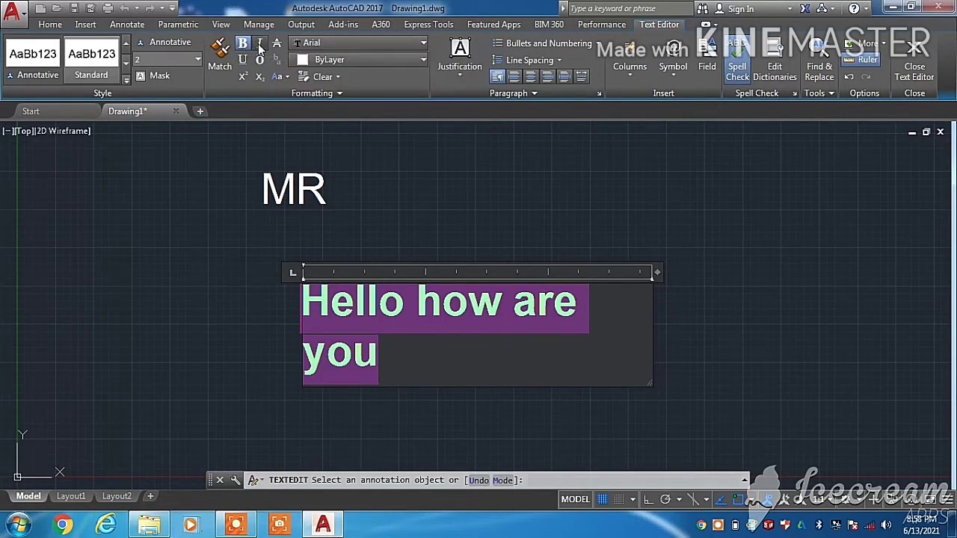
pyautogui.click(259, 43)
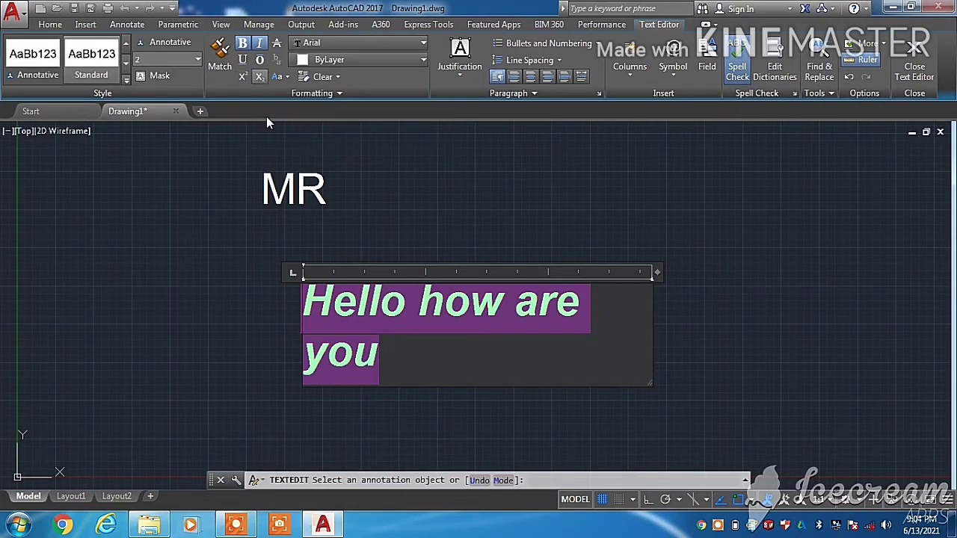
pyautogui.click(401, 308)
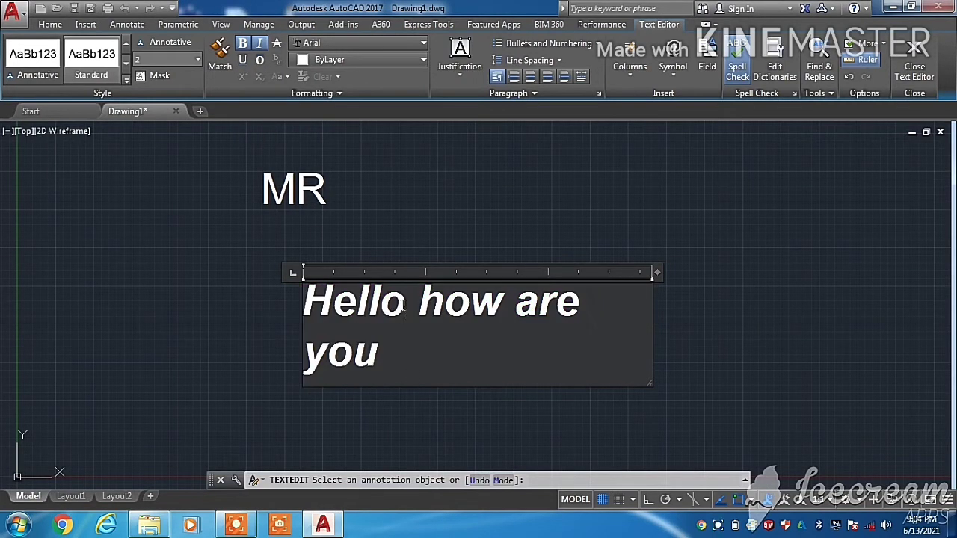
pyautogui.moveTo(401, 306); pyautogui.dragTo(380, 307)
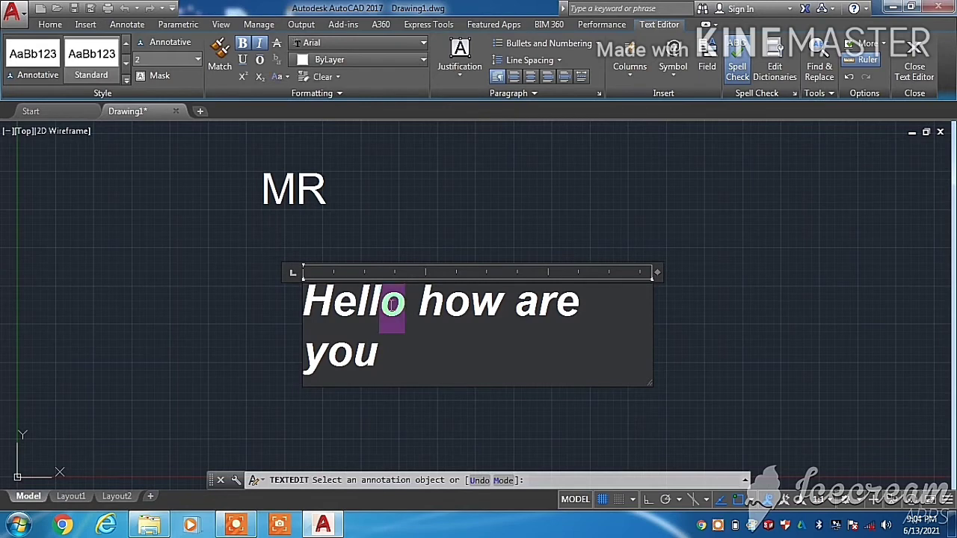
pyautogui.click(246, 77)
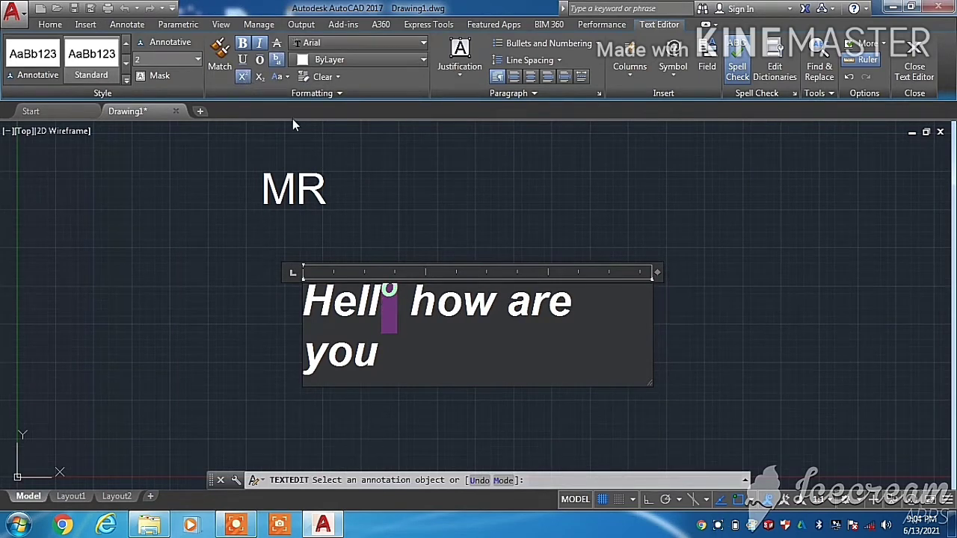
pyautogui.click(259, 78)
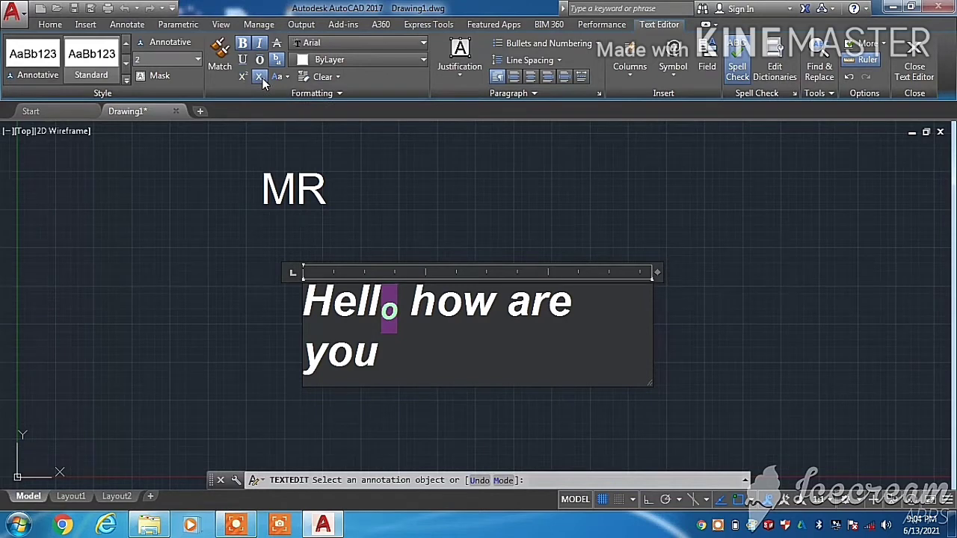
pyautogui.click(261, 79)
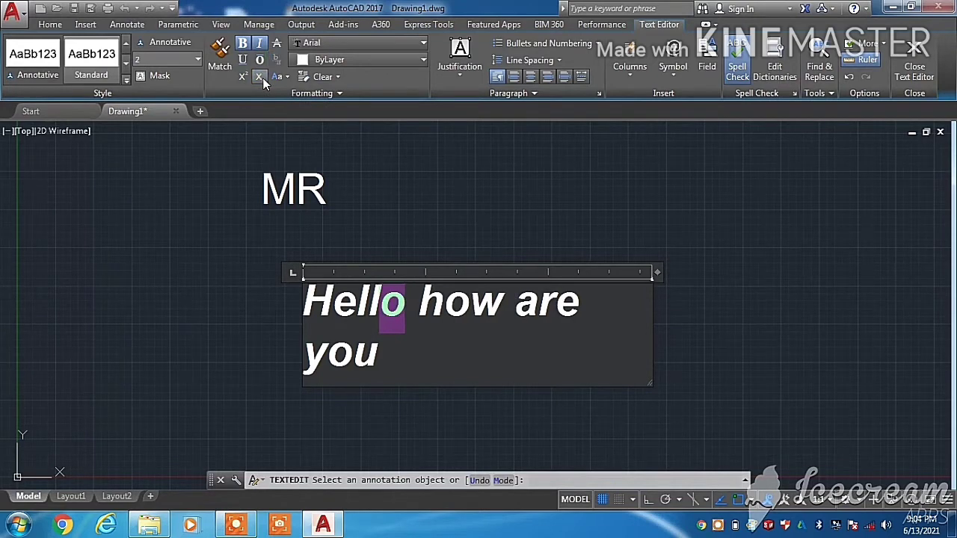
pyautogui.click(286, 77)
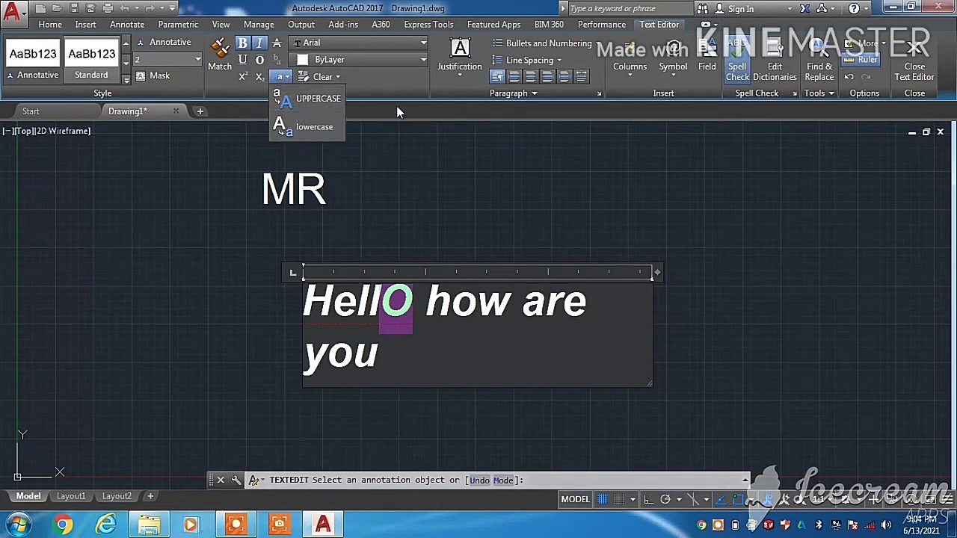
# - Colour the selected 'o' in Hello dark red (153,27,30), keeping the Arial font
pyautogui.click(377, 93)
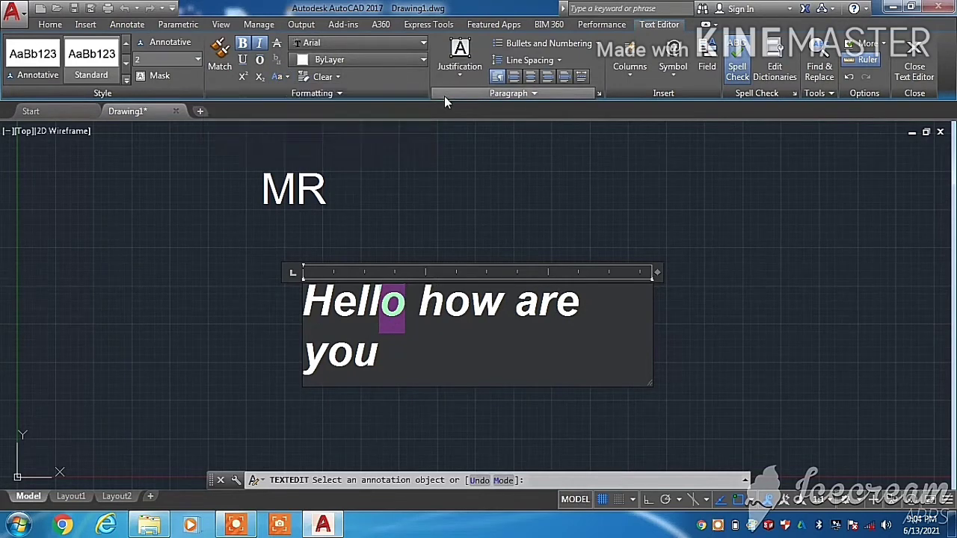
pyautogui.click(391, 43)
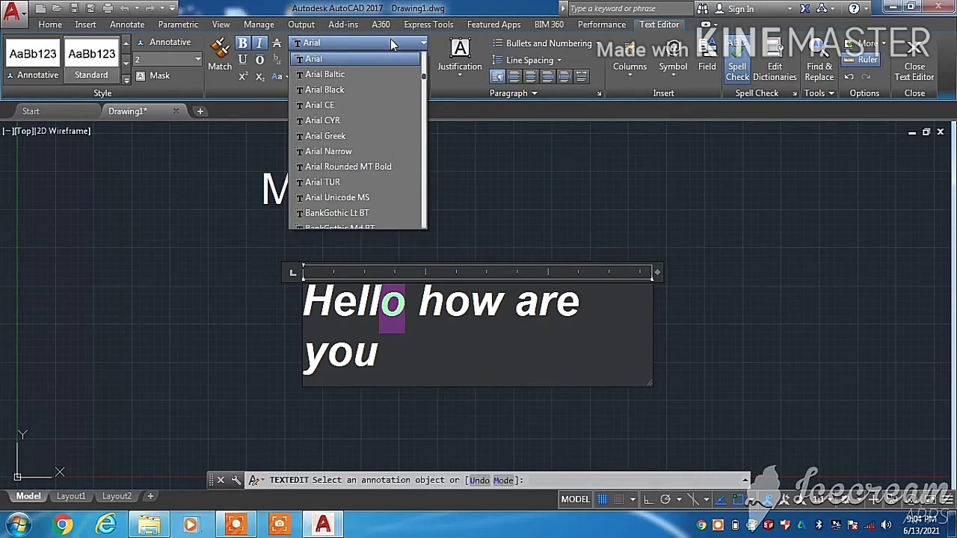
pyautogui.click(392, 39)
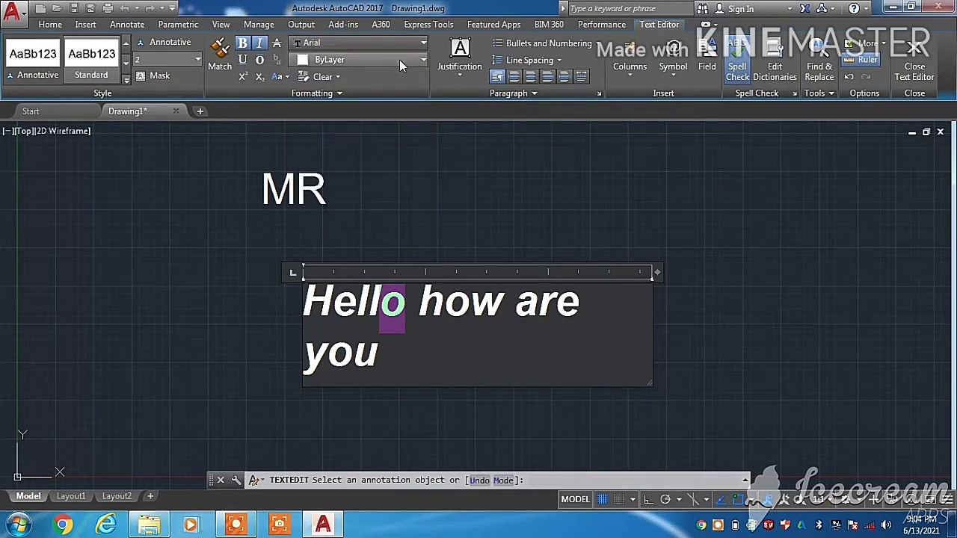
pyautogui.click(399, 60)
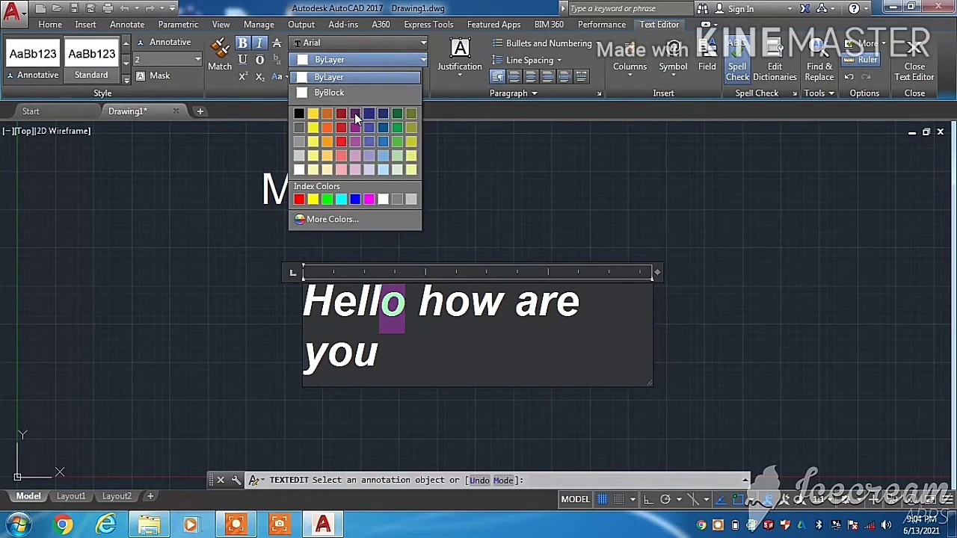
pyautogui.click(340, 113)
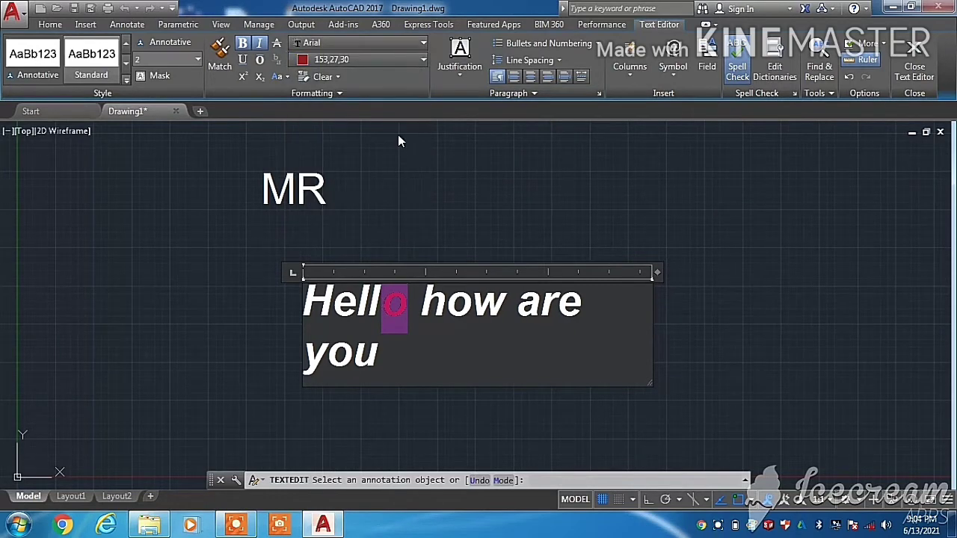
pyautogui.click(459, 75)
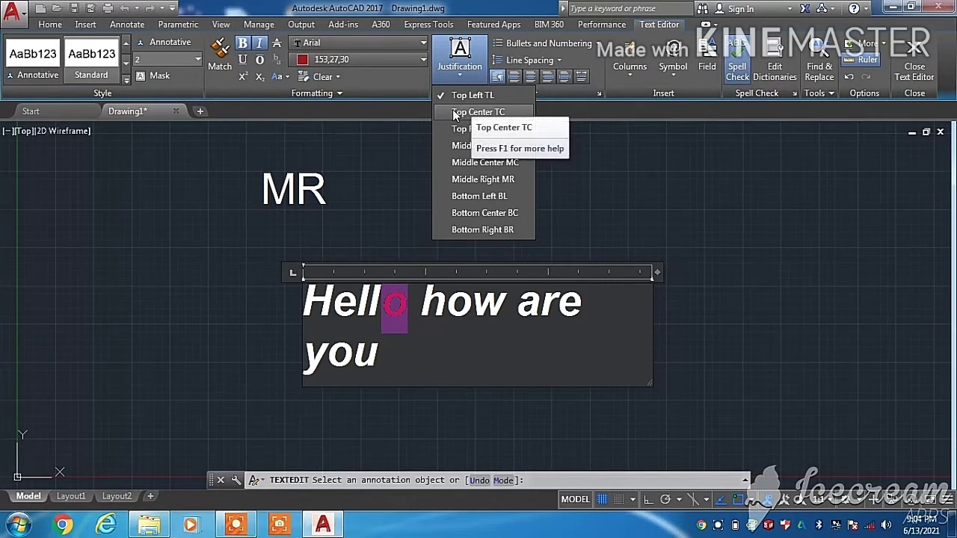
pyautogui.click(456, 113)
pyautogui.click(461, 74)
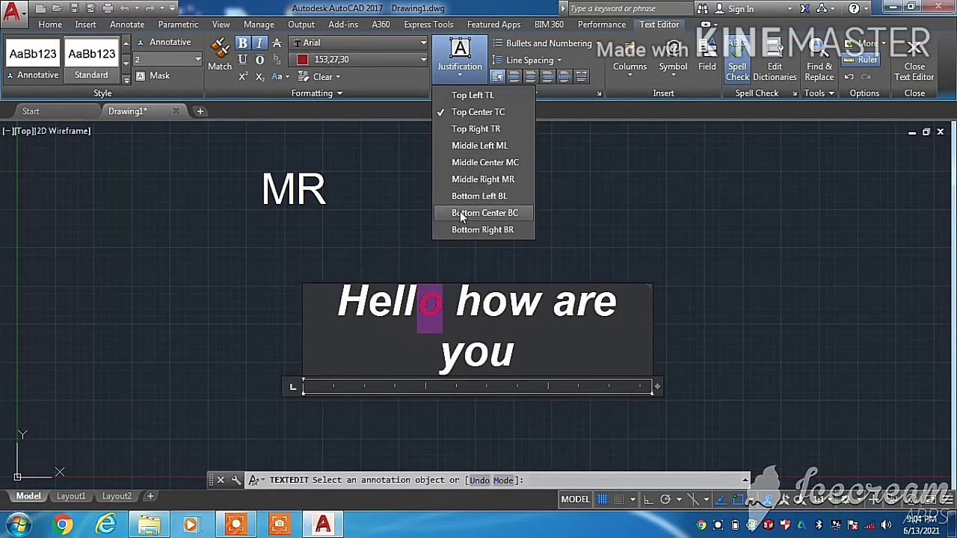
pyautogui.click(512, 75)
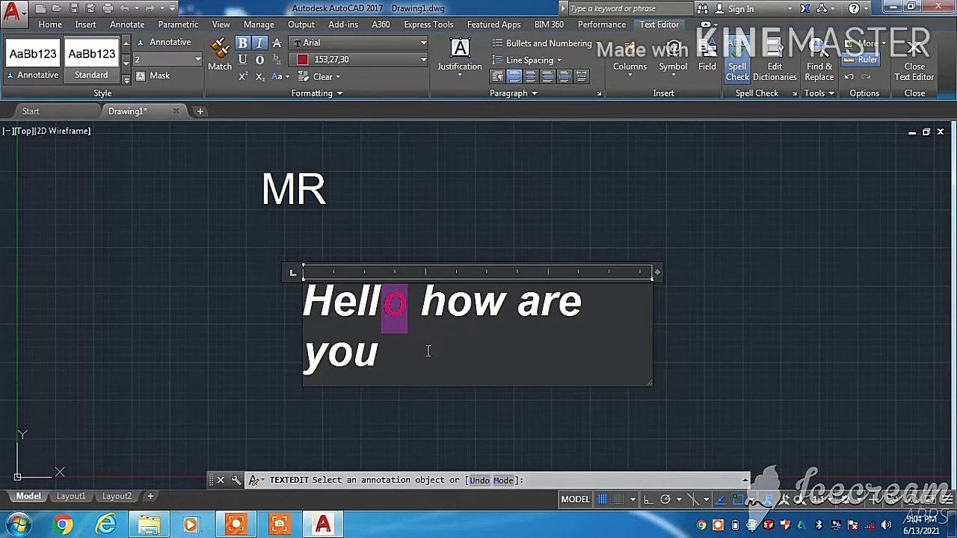
pyautogui.click(379, 353)
pyautogui.moveTo(379, 353); pyautogui.dragTo(333, 303)
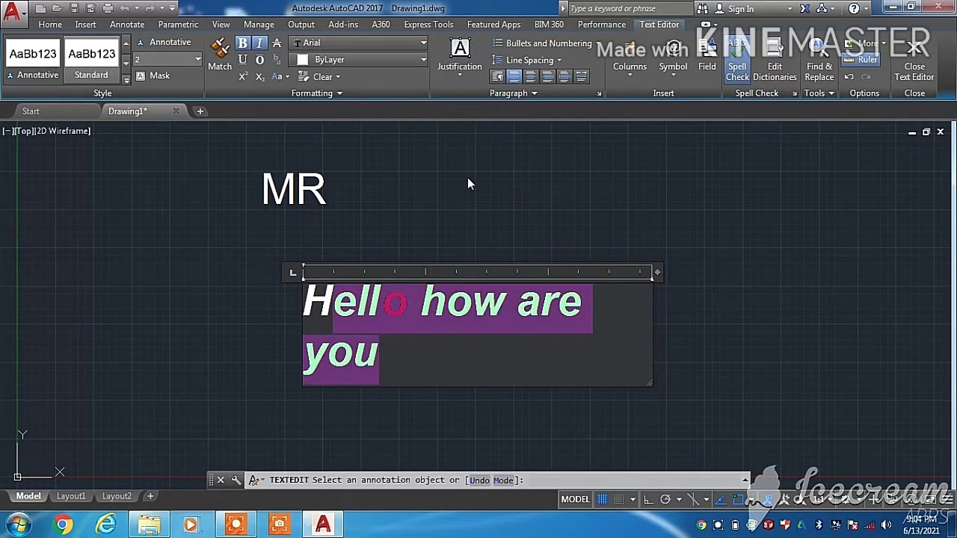
pyautogui.click(531, 77)
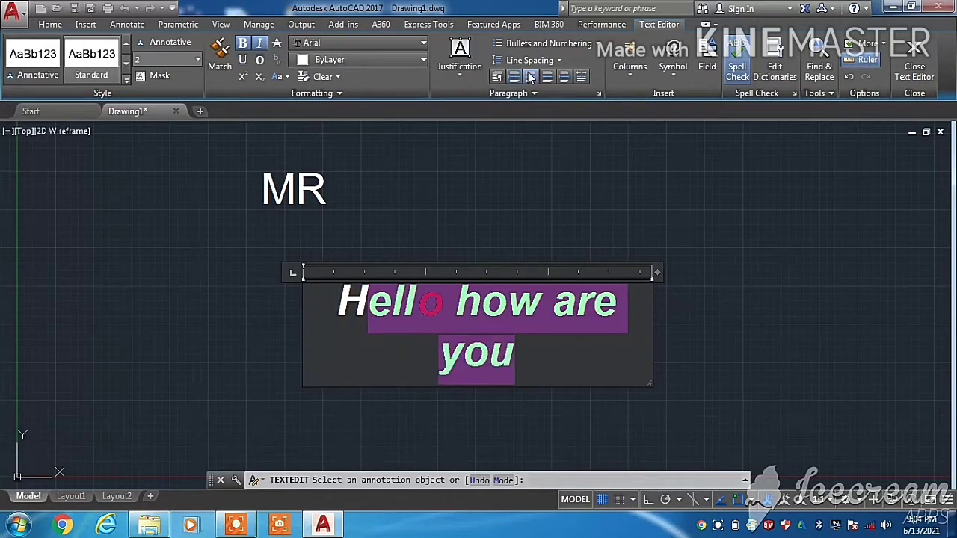
pyautogui.click(547, 77)
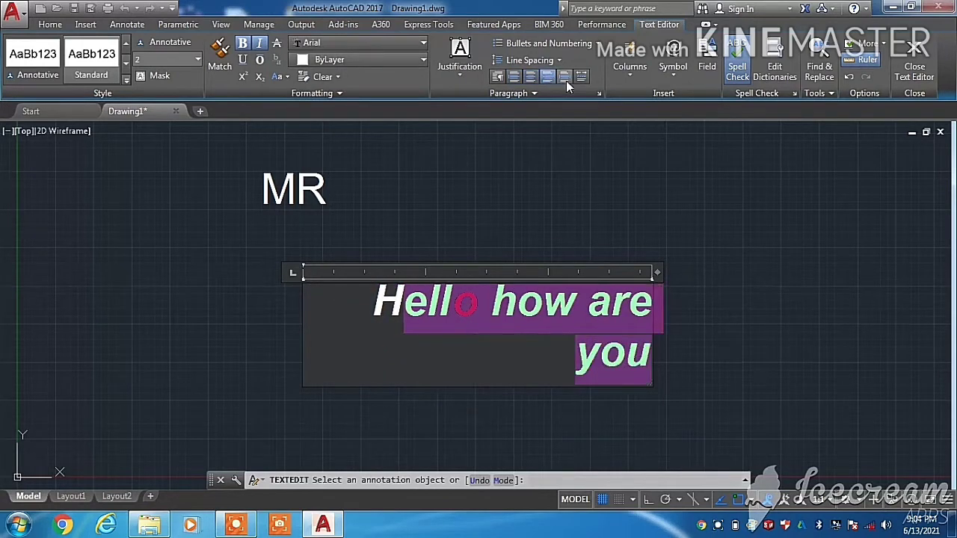
pyautogui.click(566, 81)
pyautogui.click(577, 81)
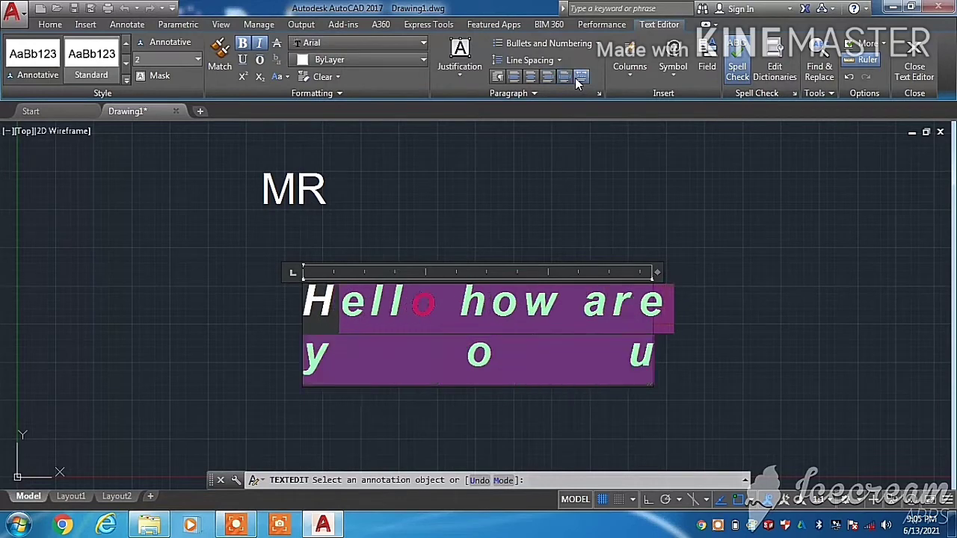
pyautogui.click(515, 77)
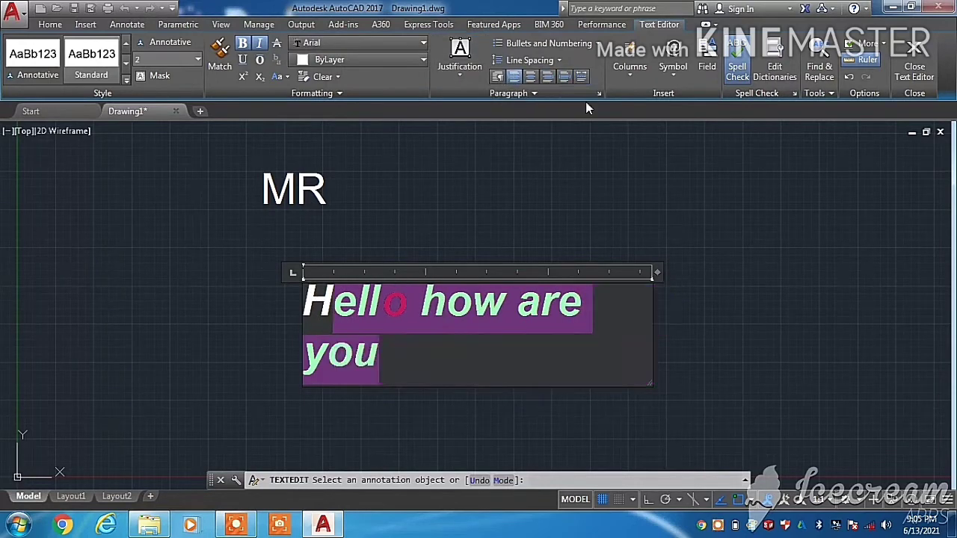
pyautogui.click(629, 74)
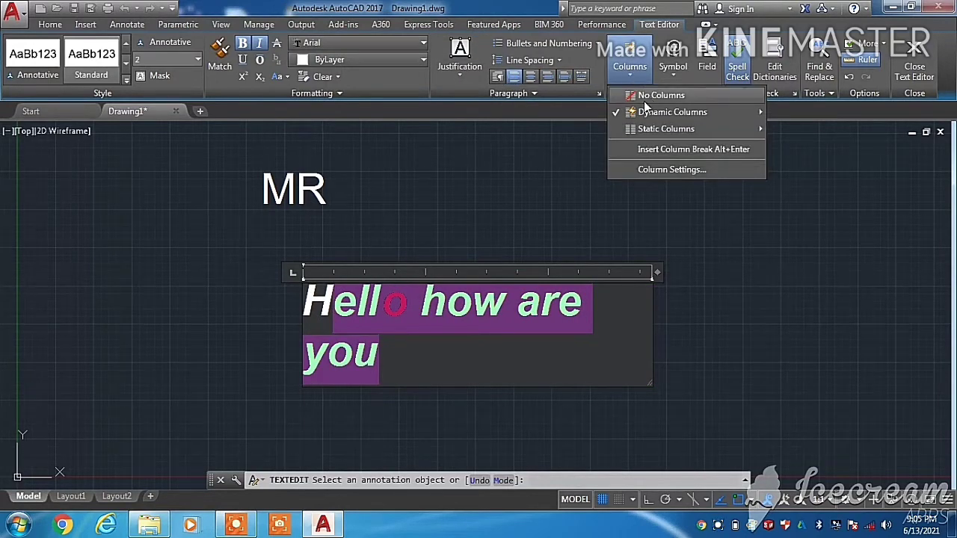
pyautogui.click(670, 72)
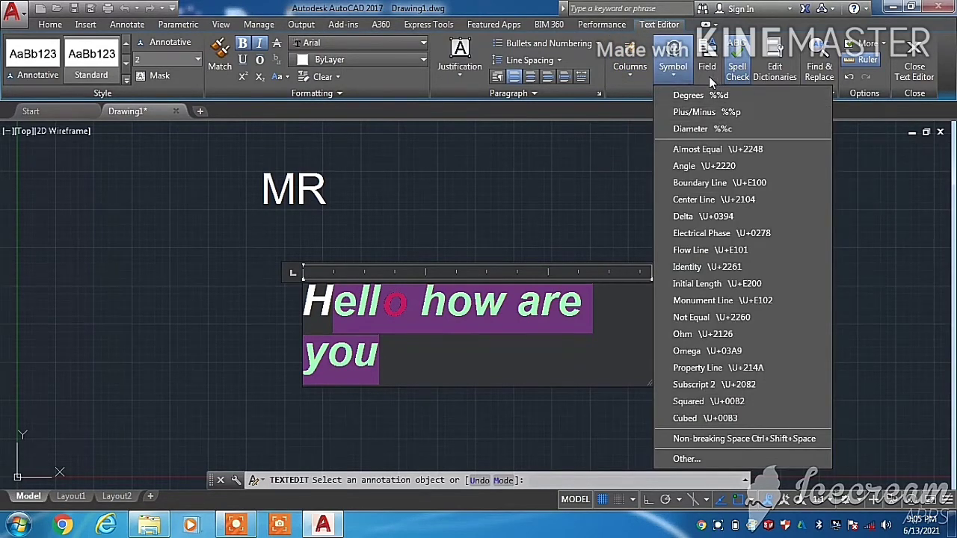
pyautogui.click(708, 70)
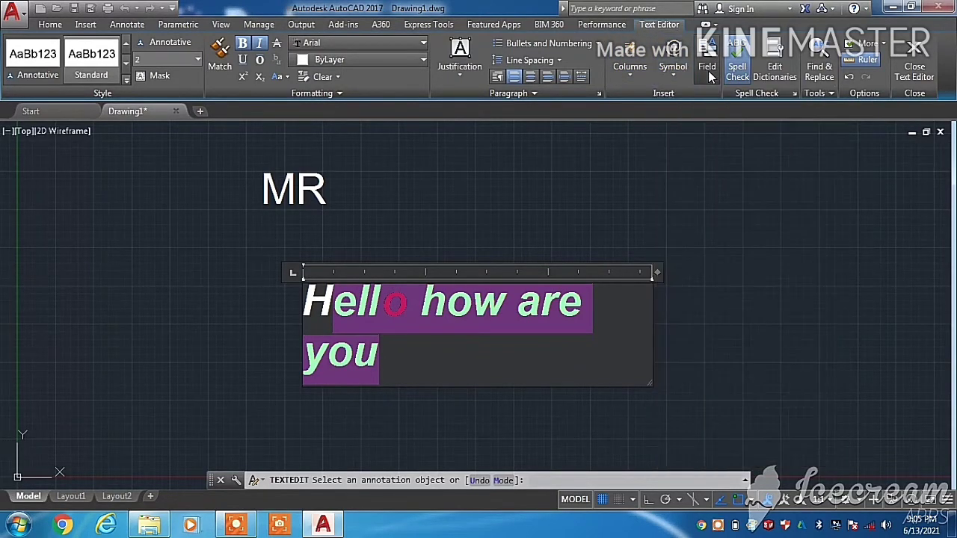
pyautogui.click(708, 70)
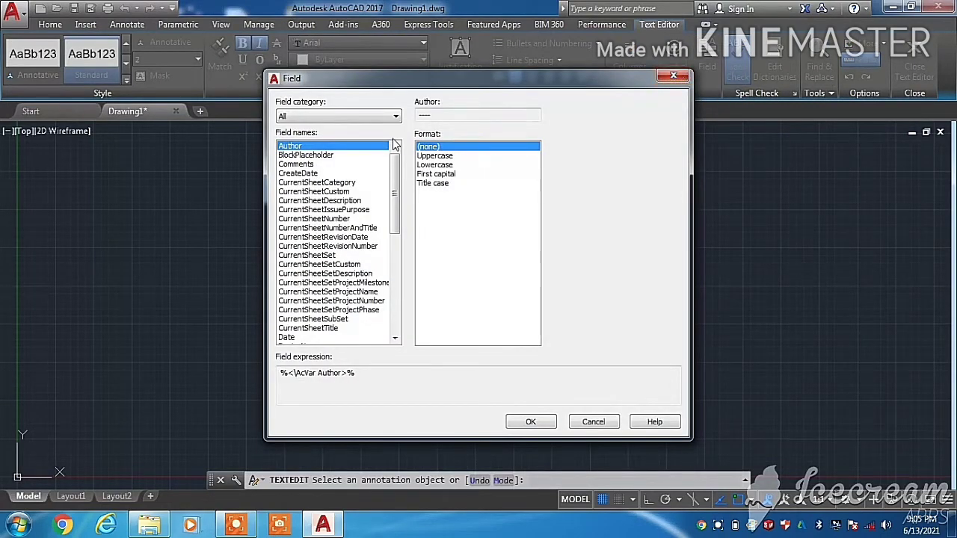
pyautogui.moveTo(394, 159)
pyautogui.mouseDown()
pyautogui.moveTo(410, 200)
pyautogui.moveTo(410, 159)
pyautogui.mouseUp()
pyautogui.click(673, 75)
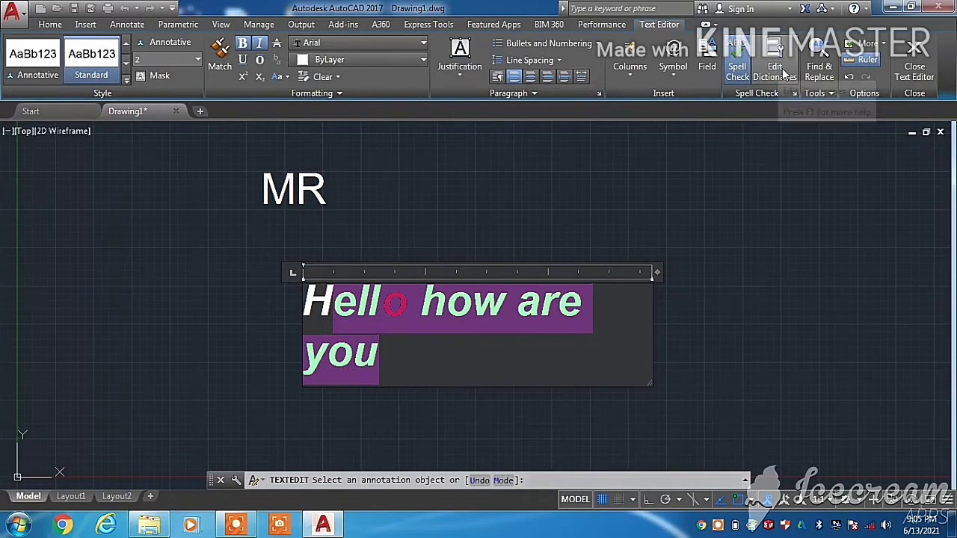
# - Search the text for 'o' with Find & Replace, then close the editor keeping all formatting
pyautogui.click(820, 62)
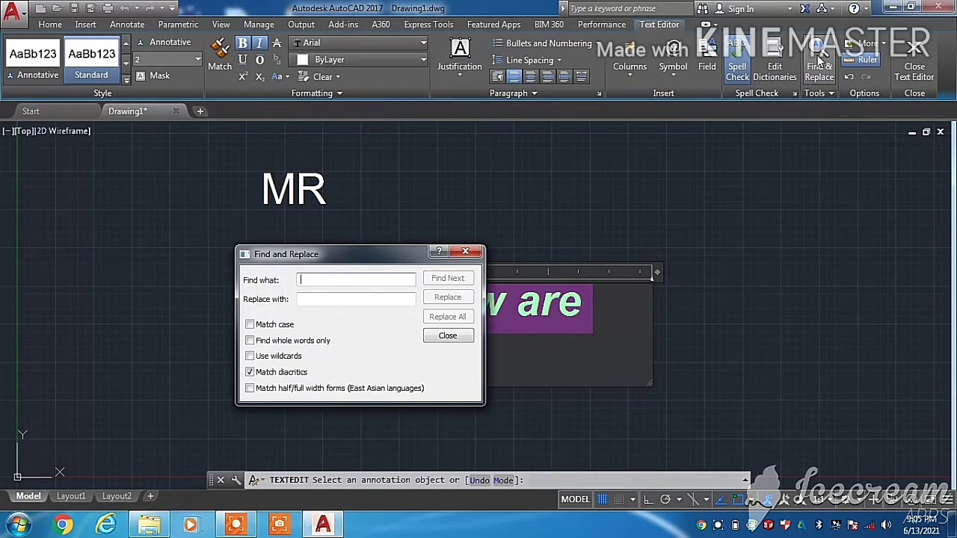
pyautogui.write('o')
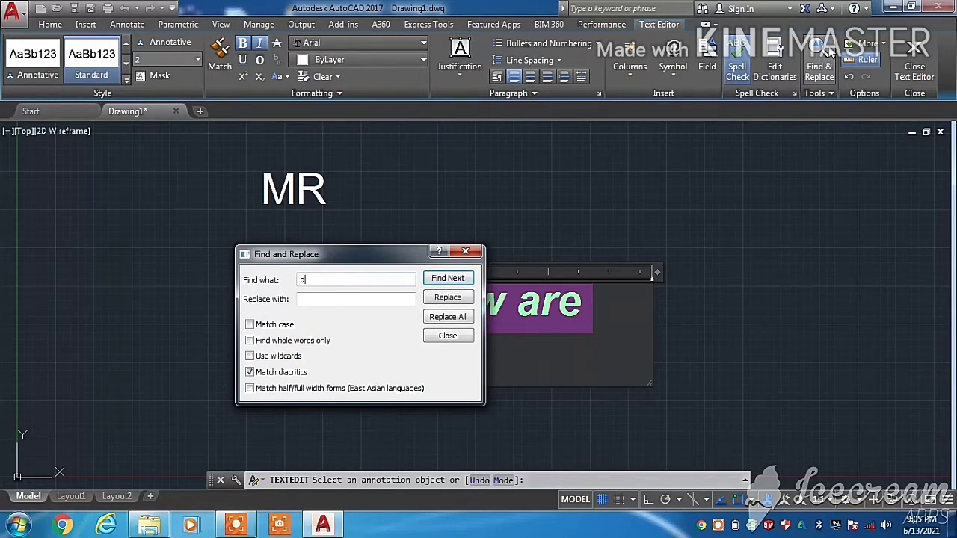
pyautogui.click(448, 280)
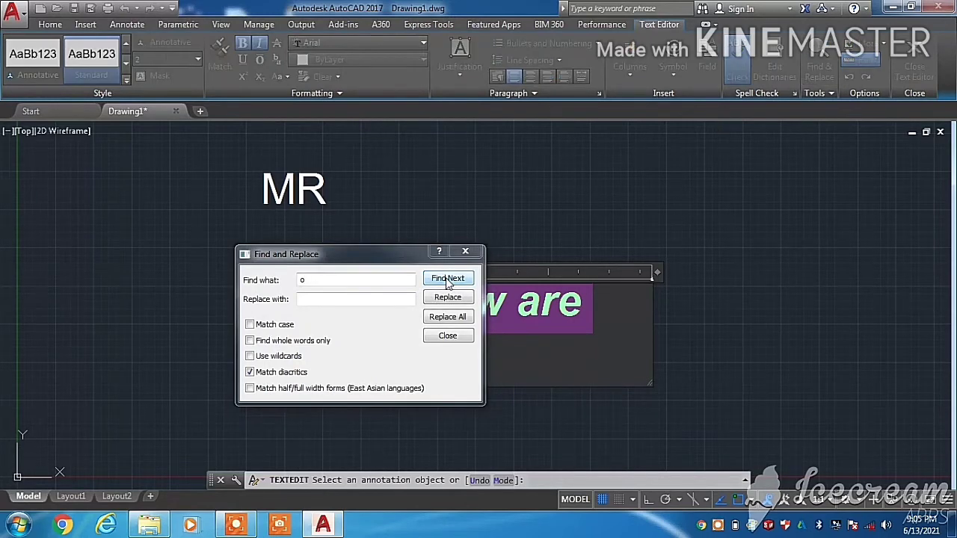
pyautogui.click(397, 364)
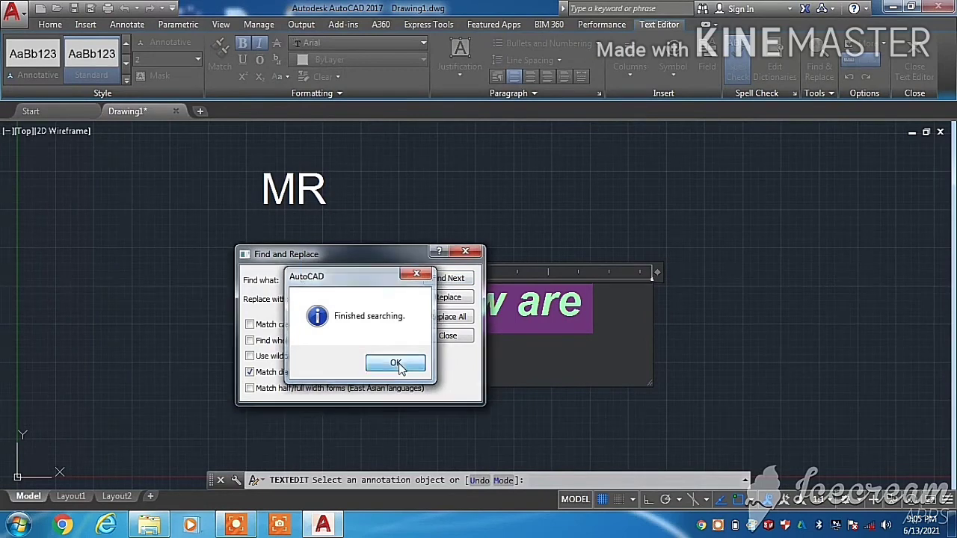
pyautogui.click(466, 258)
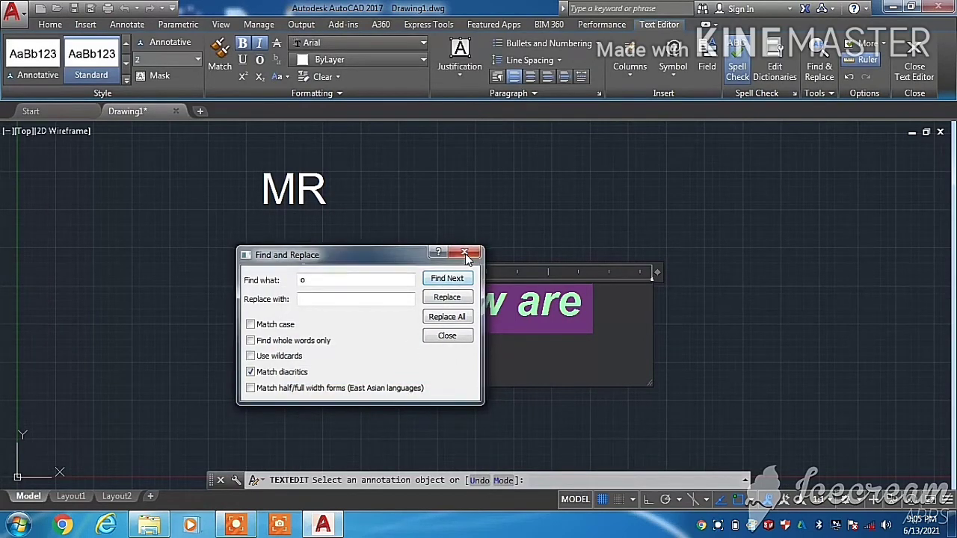
pyautogui.click(404, 349)
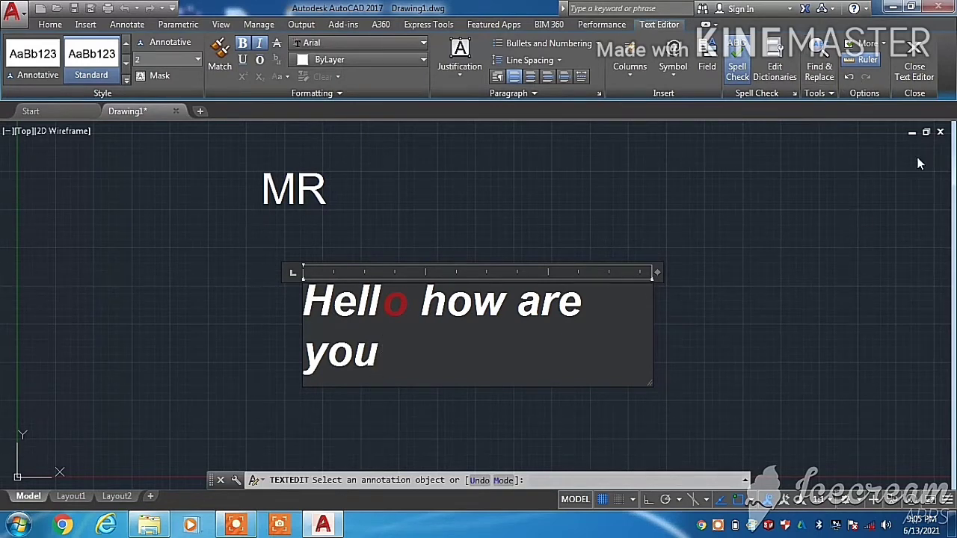
pyautogui.click(920, 71)
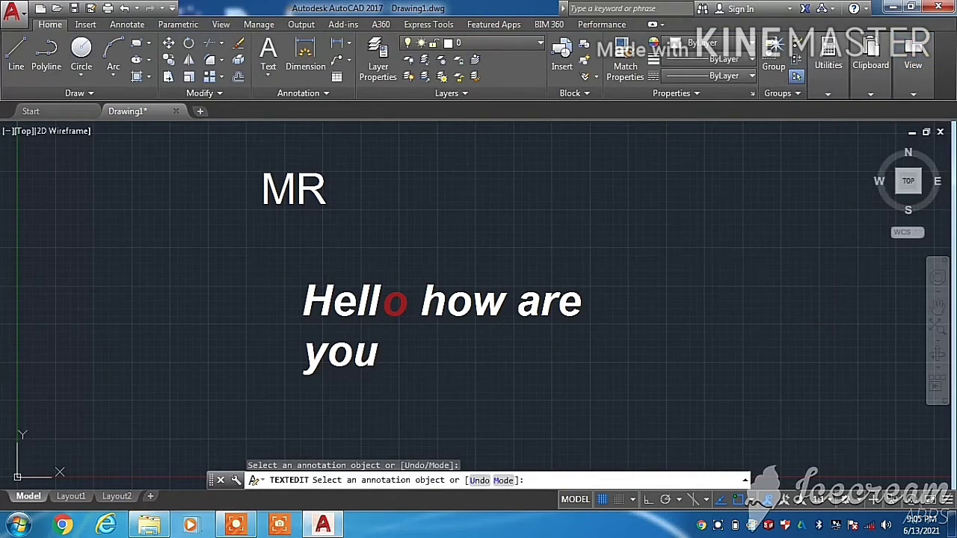
# - Rotate 'Hello how are you' with RO about its lower-left corner to an upward slant
pyautogui.press('Escape')
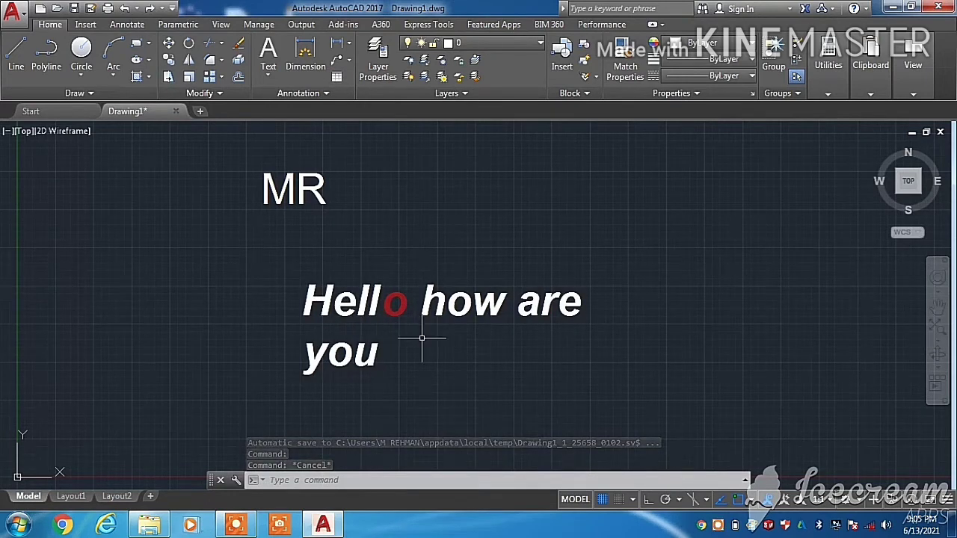
pyautogui.write('ro')
pyautogui.press('Return')
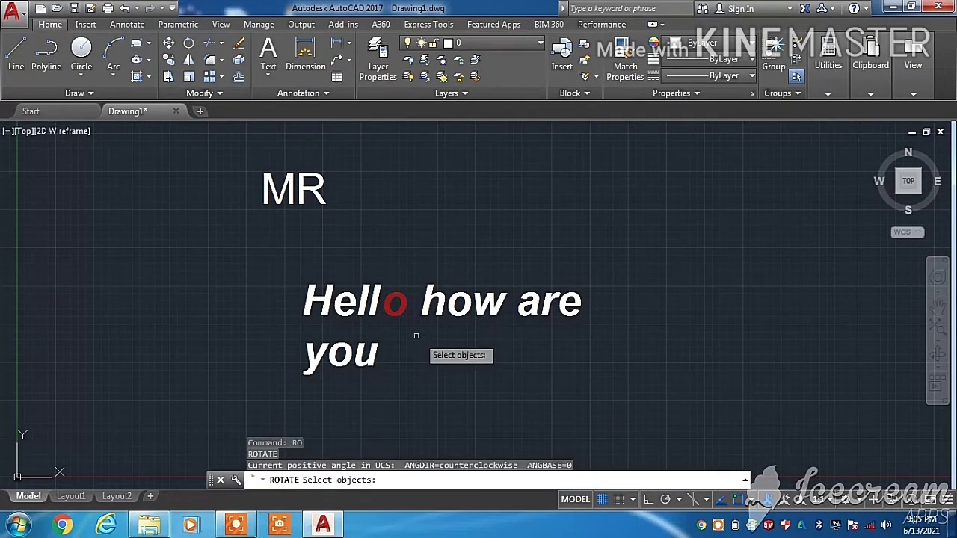
pyautogui.click(359, 305)
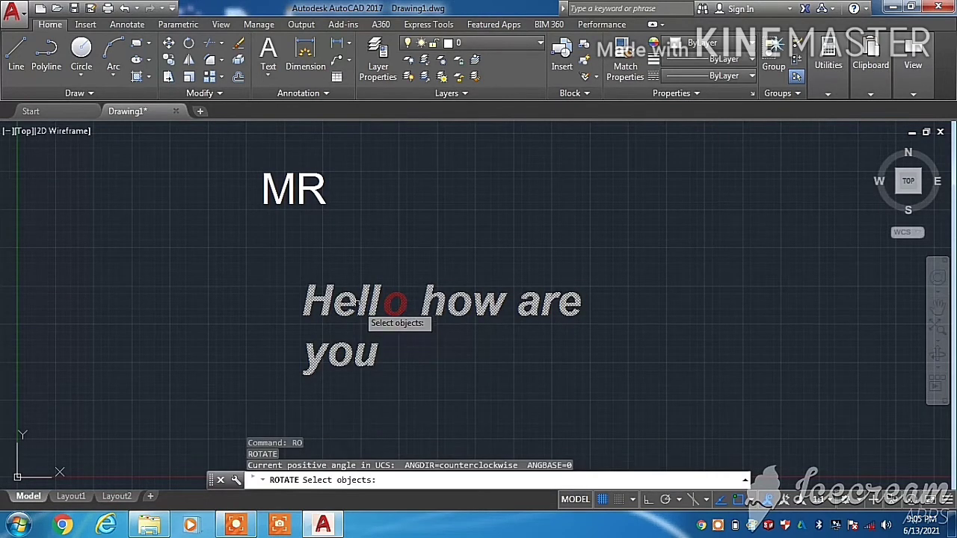
pyautogui.press('Return')
pyautogui.click(303, 374)
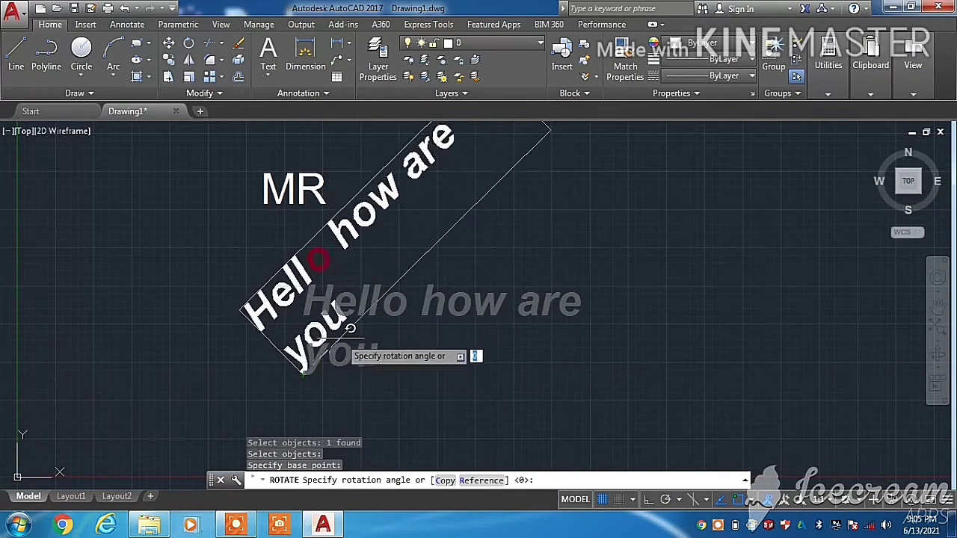
pyautogui.click(358, 333)
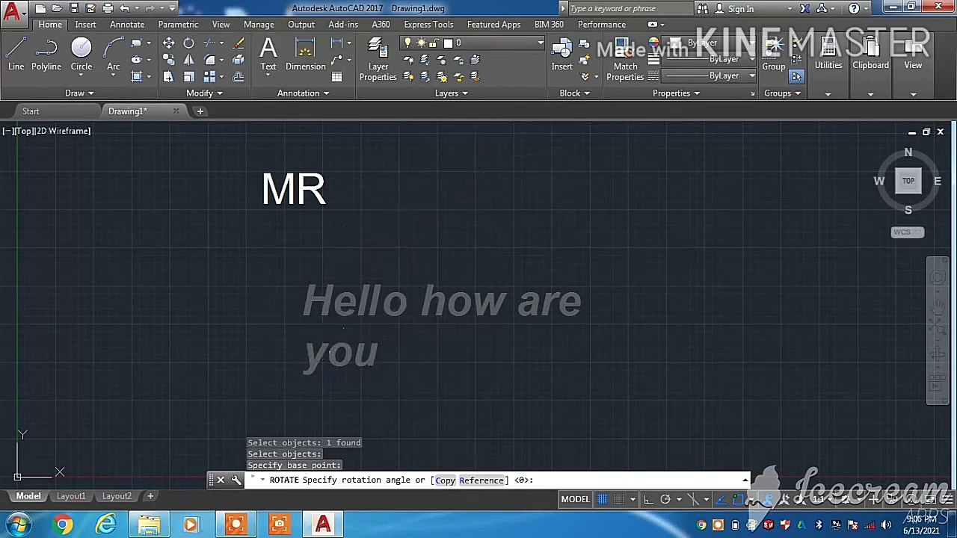
pyautogui.press('Escape')
pyautogui.press('Escape')
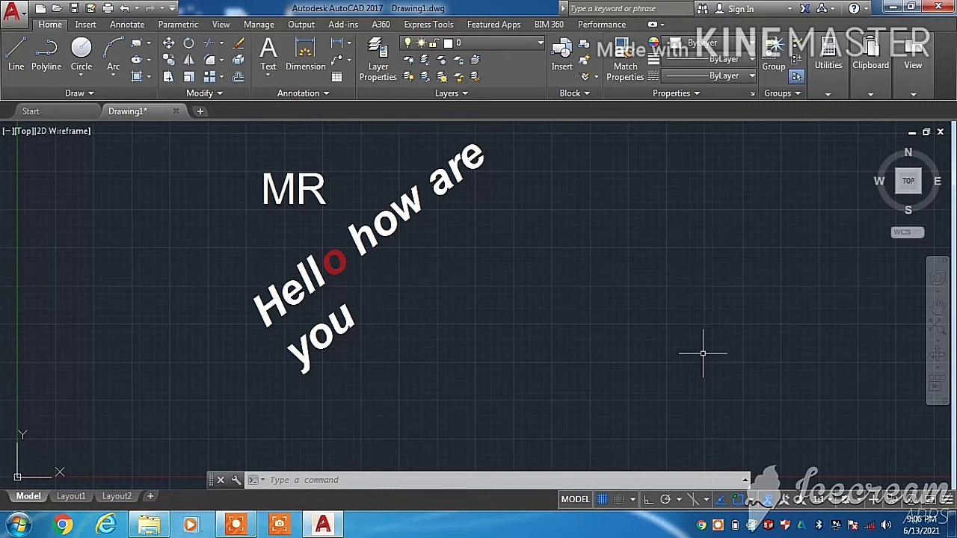
# - Start the single-line text command twice with DT and TEXT, cancelling both
pyautogui.write('d')
pyautogui.write('t')
pyautogui.press('Return')
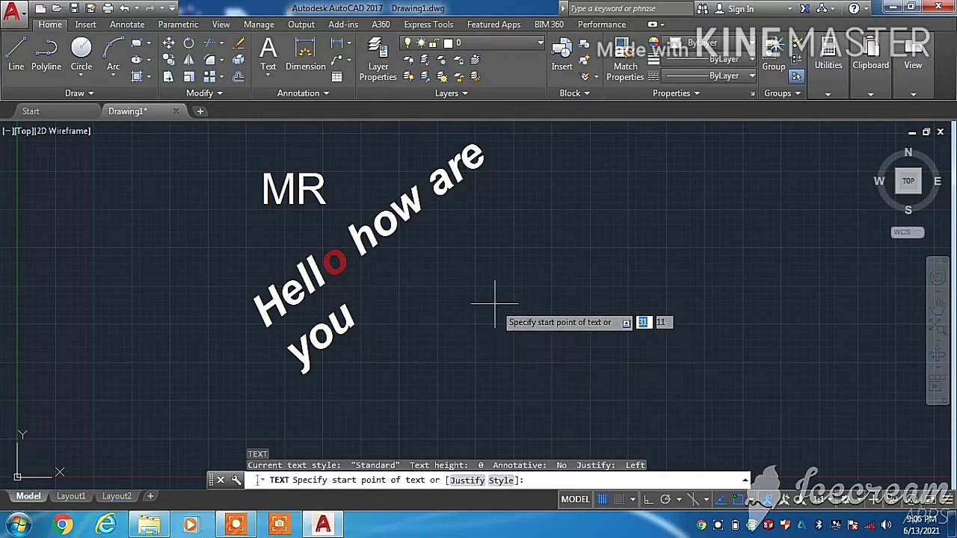
pyautogui.press('Escape')
pyautogui.write('TEX')
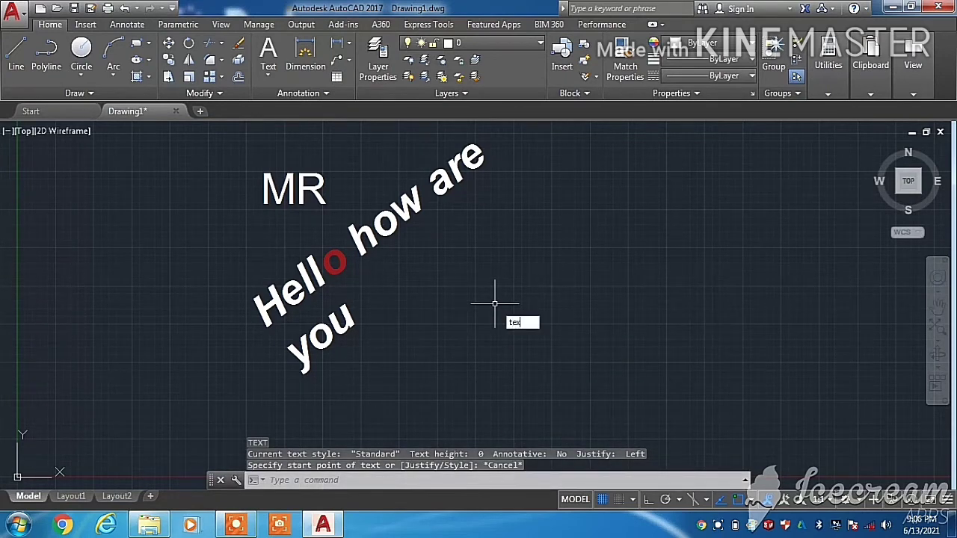
pyautogui.write('T')
pyautogui.press('Return')
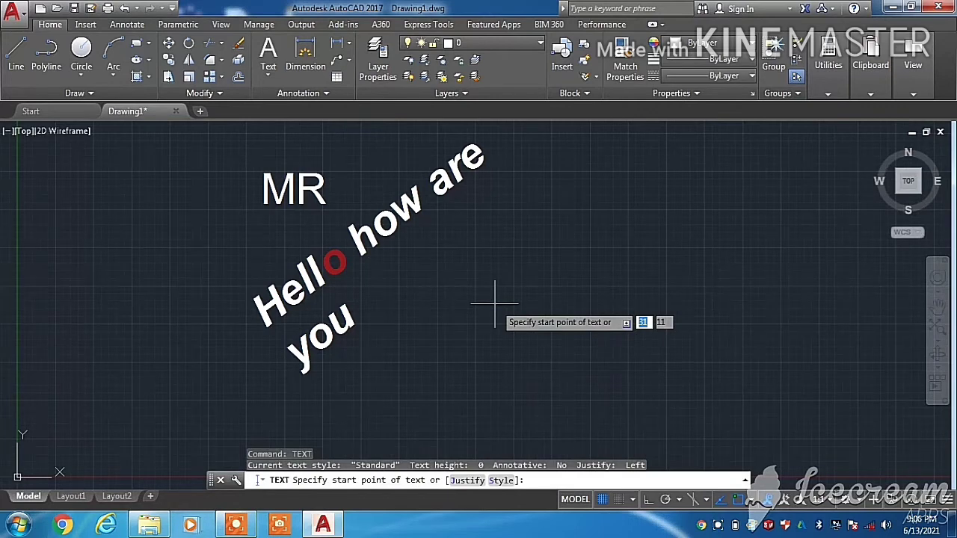
pyautogui.press('Escape')
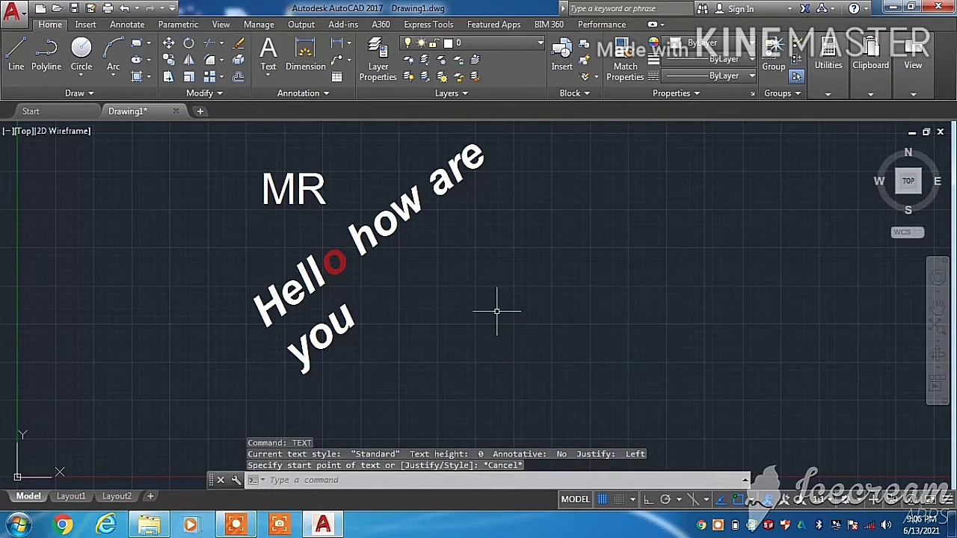
# - Draw a line rising about 41° to the upper right beside the rotated text
pyautogui.write('l')
pyautogui.press('Return')
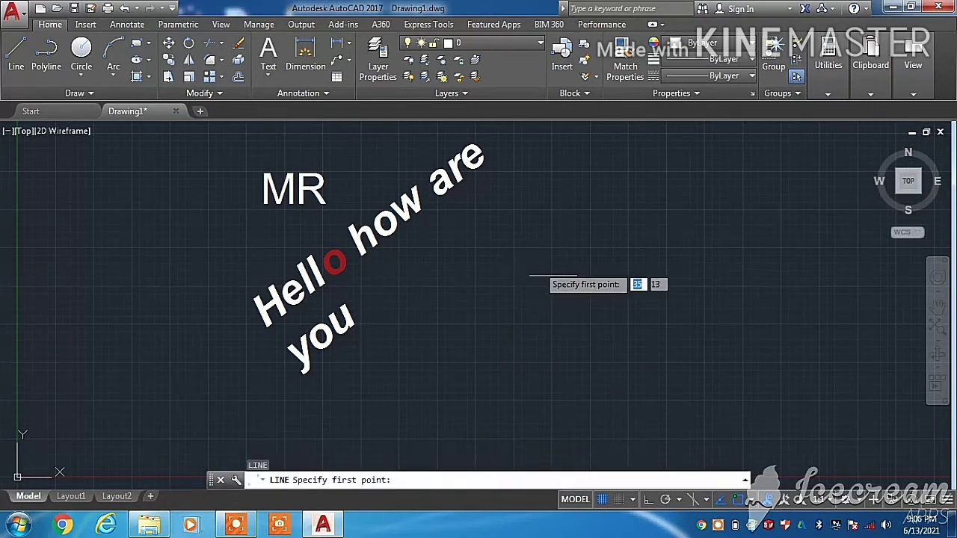
pyautogui.click(496, 342)
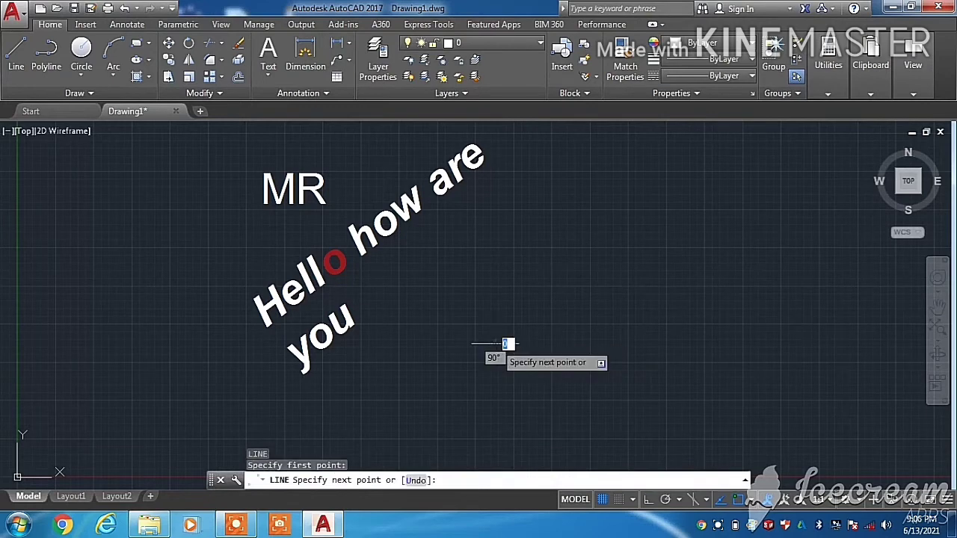
pyautogui.click(700, 172)
pyautogui.press('Escape')
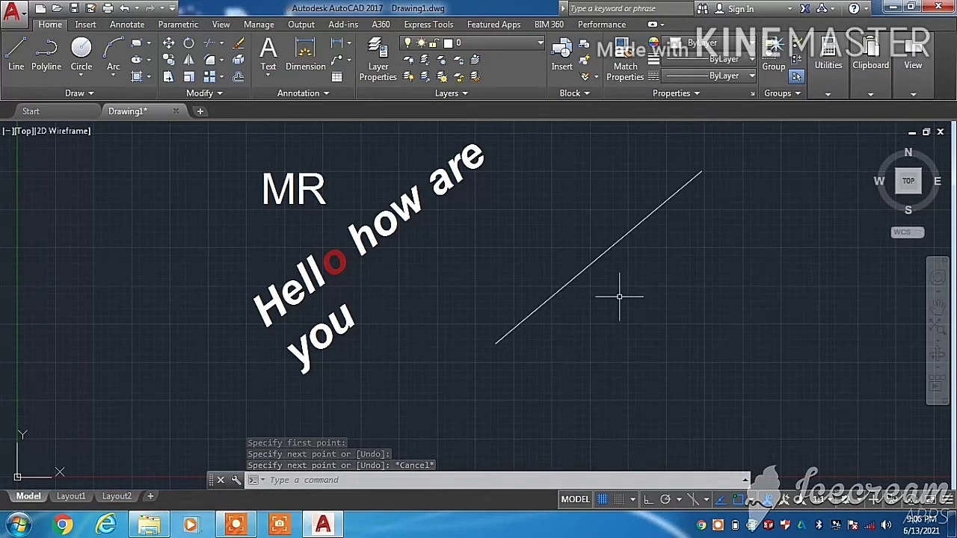
# - Begin single-line text at the line's lower end, height 2, angled along the line
pyautogui.write('dt')
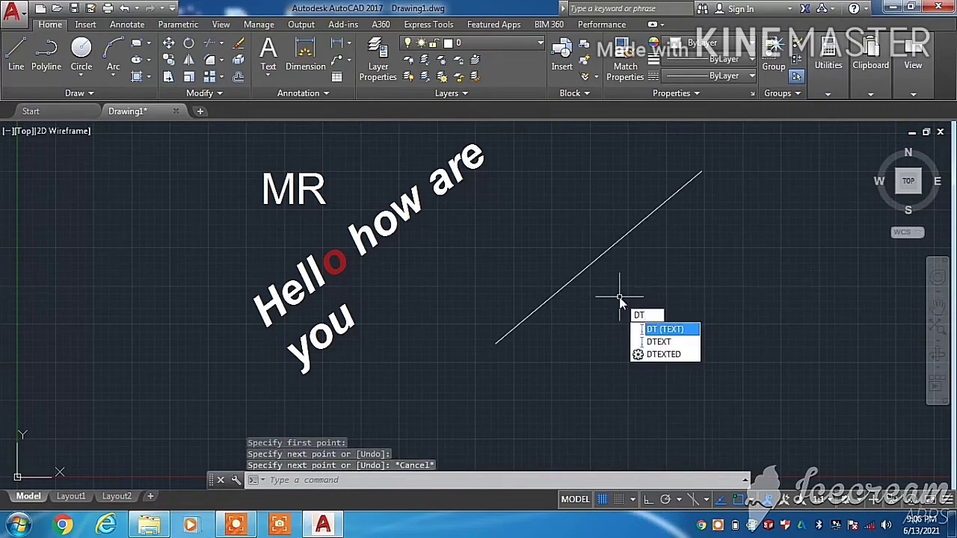
pyautogui.press('Return')
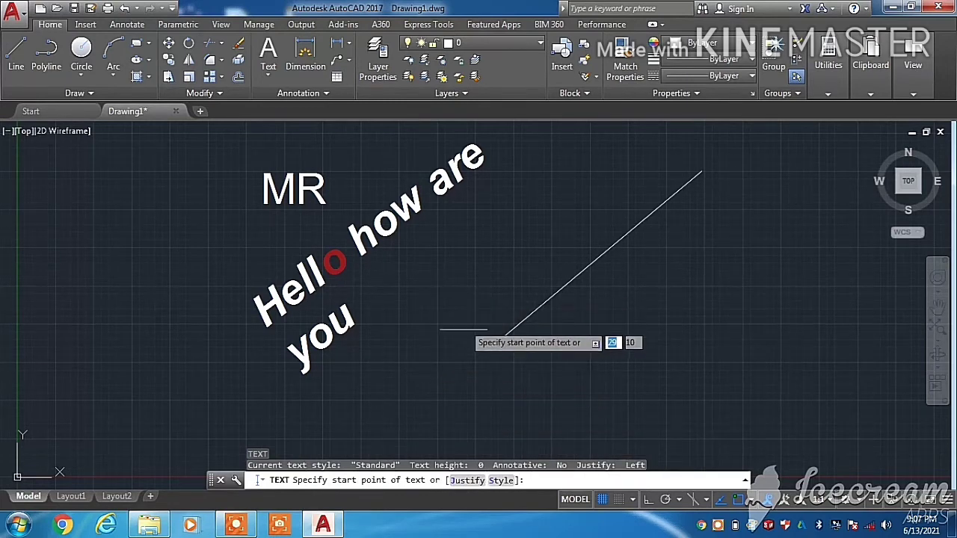
pyautogui.click(496, 344)
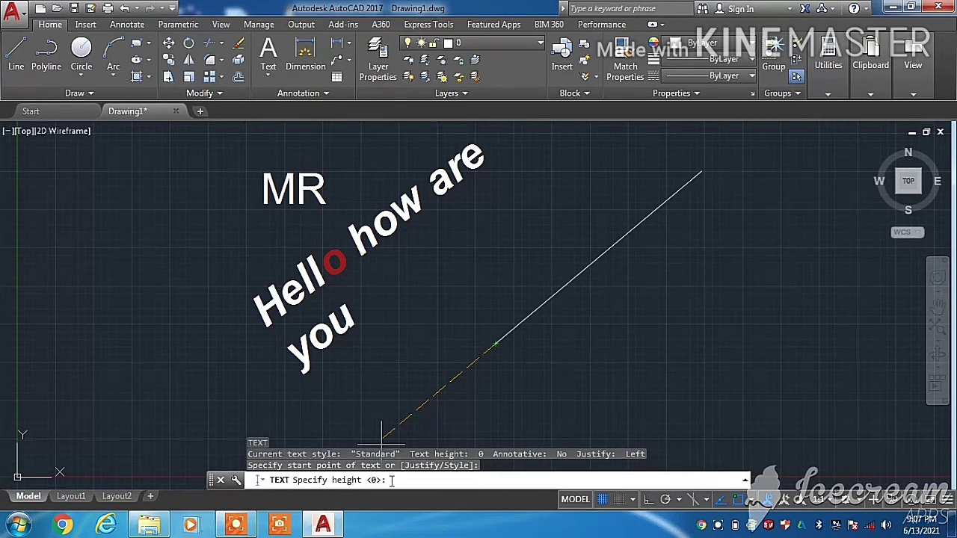
pyautogui.write('2')
pyautogui.press('Return')
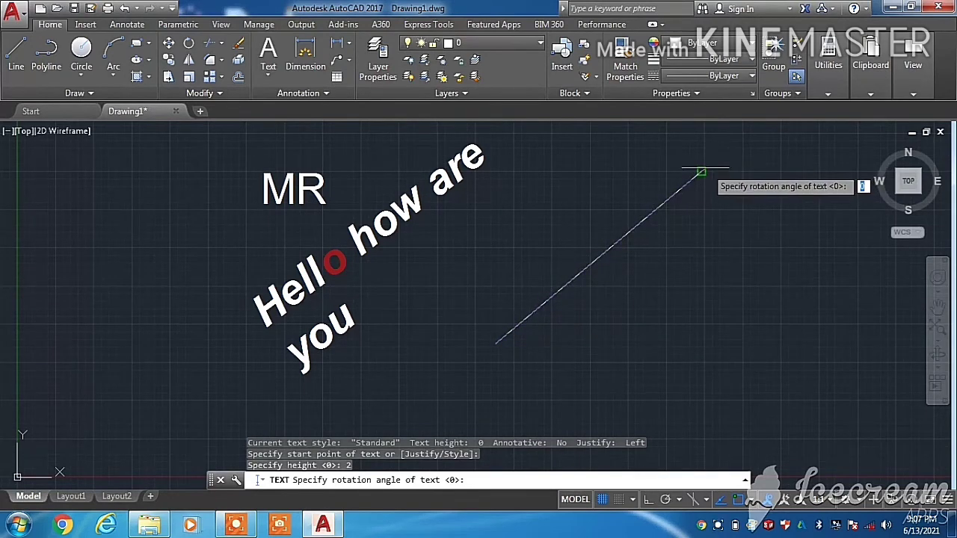
pyautogui.click(701, 172)
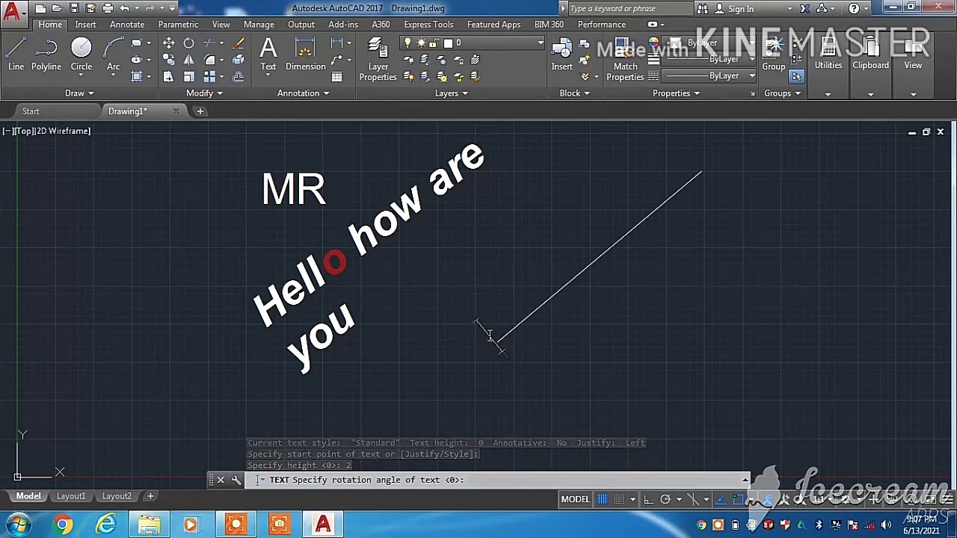
# - Enter the text 'MR Educational accdmey' and finish it, then pan to show all text
pyautogui.write('jud')
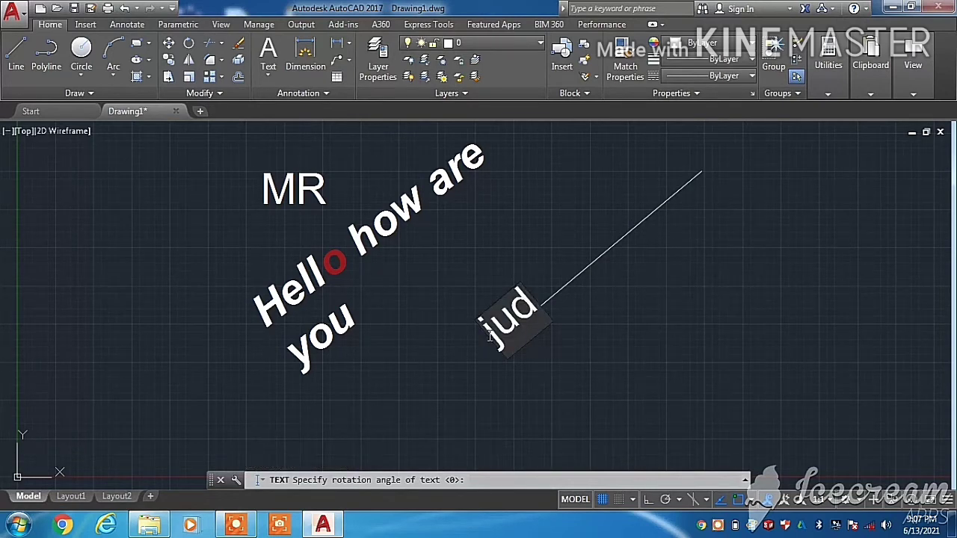
pyautogui.write('jd')
pyautogui.press('BackSpace')
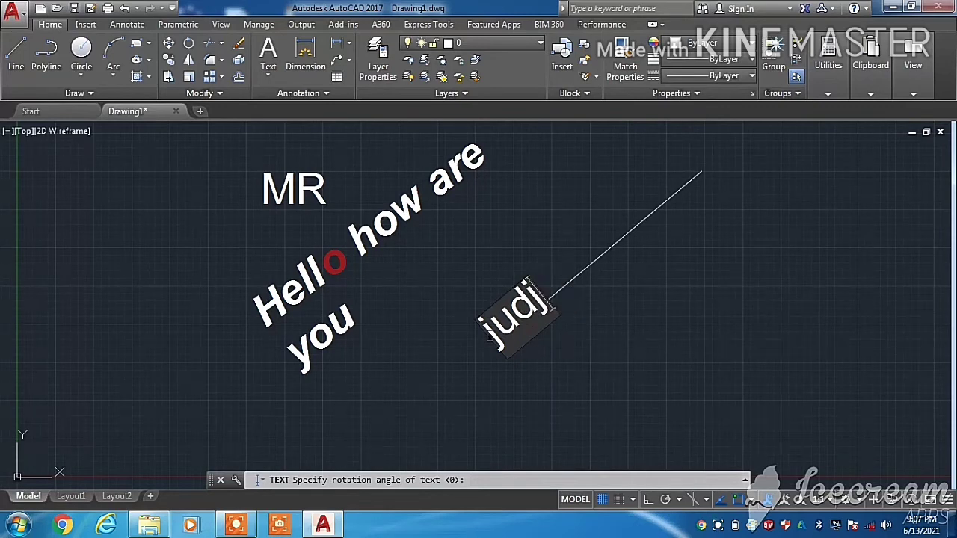
pyautogui.press('BackSpace')
pyautogui.press('BackSpace')
pyautogui.press('BackSpace')
pyautogui.press('BackSpace')
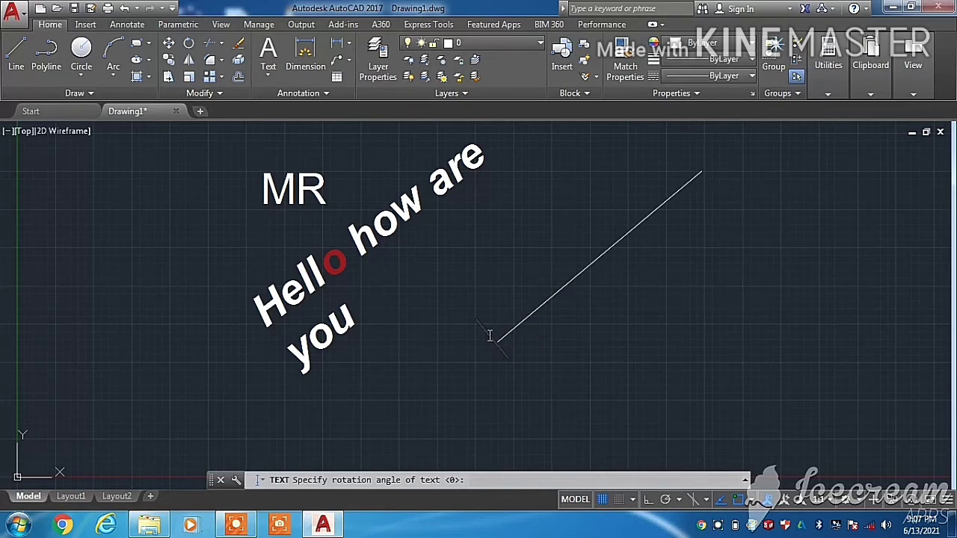
pyautogui.write('MR')
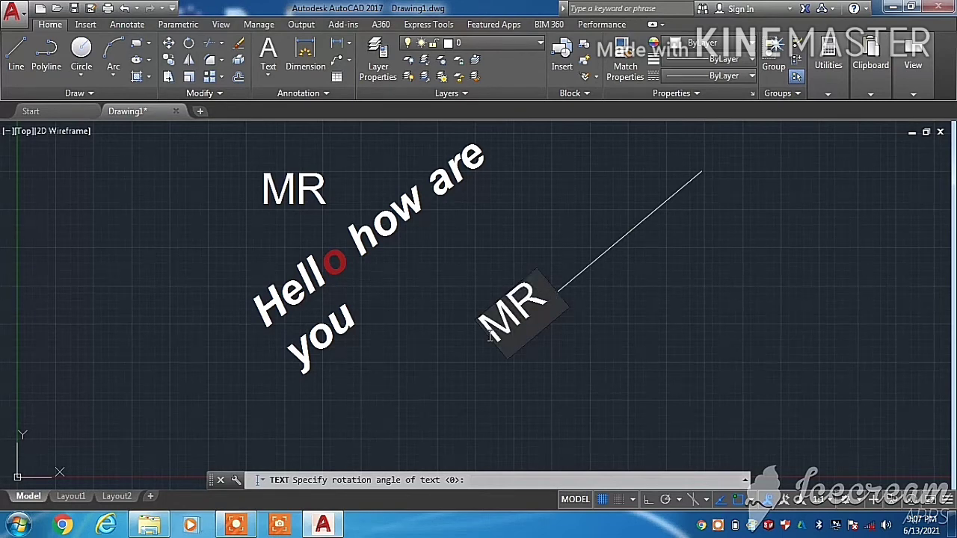
pyautogui.write(' E')
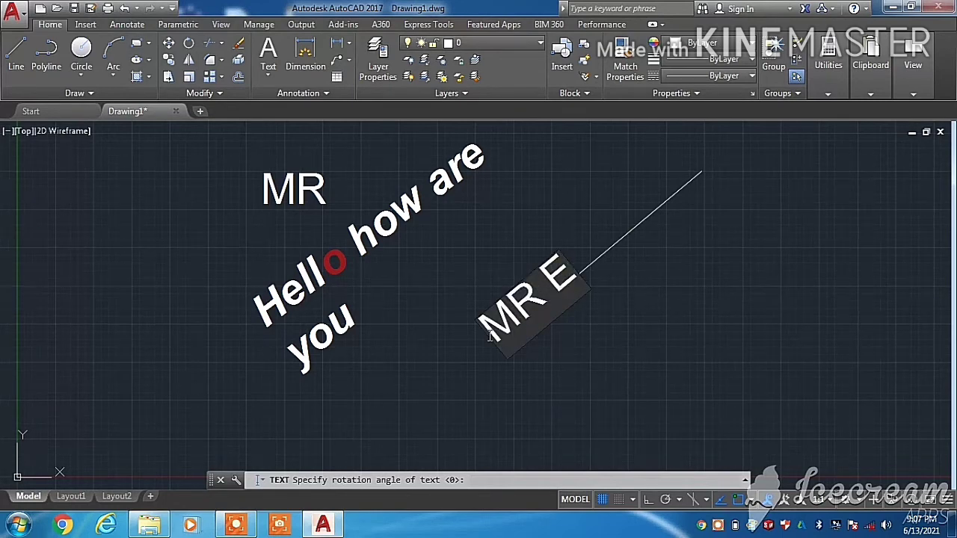
pyautogui.write('duca')
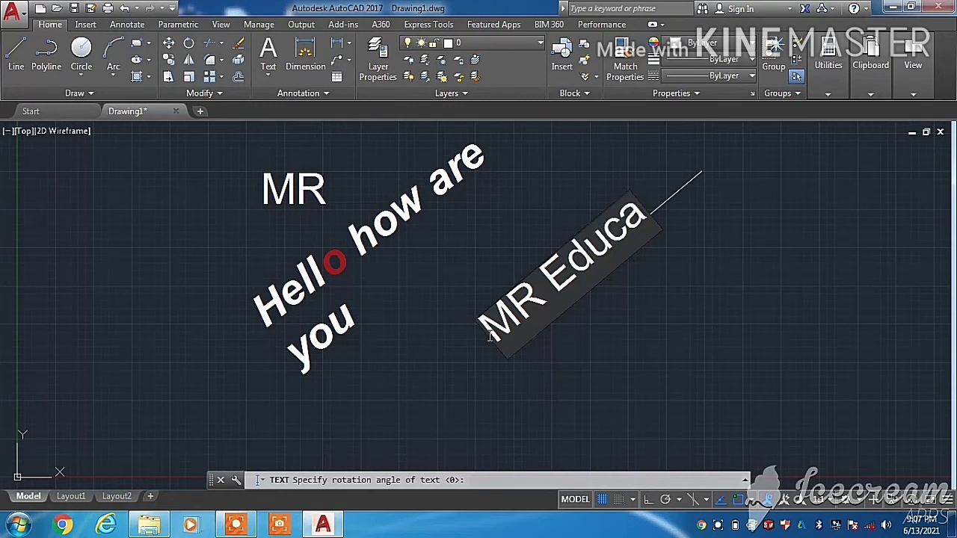
pyautogui.write('tional')
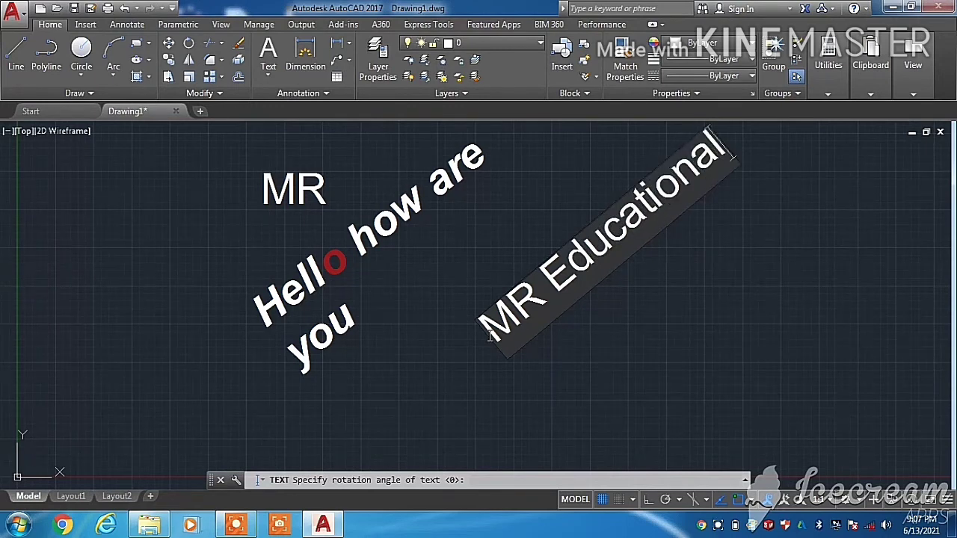
pyautogui.write(' a')
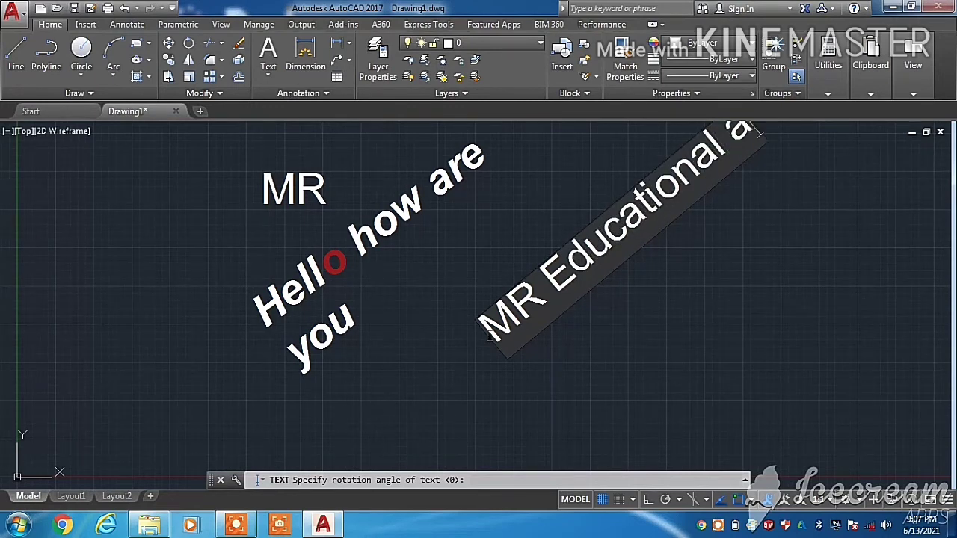
pyautogui.write('ccdmey')
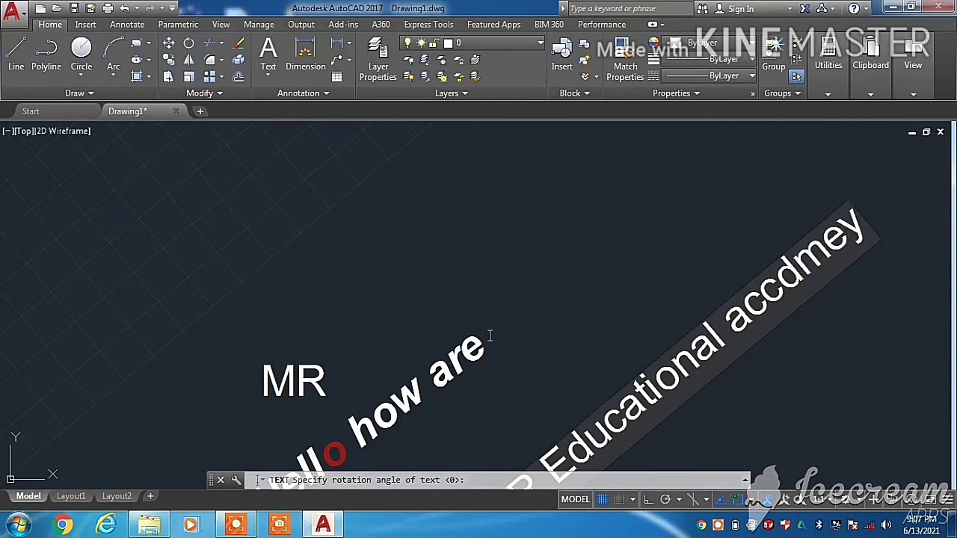
pyautogui.press('Return')
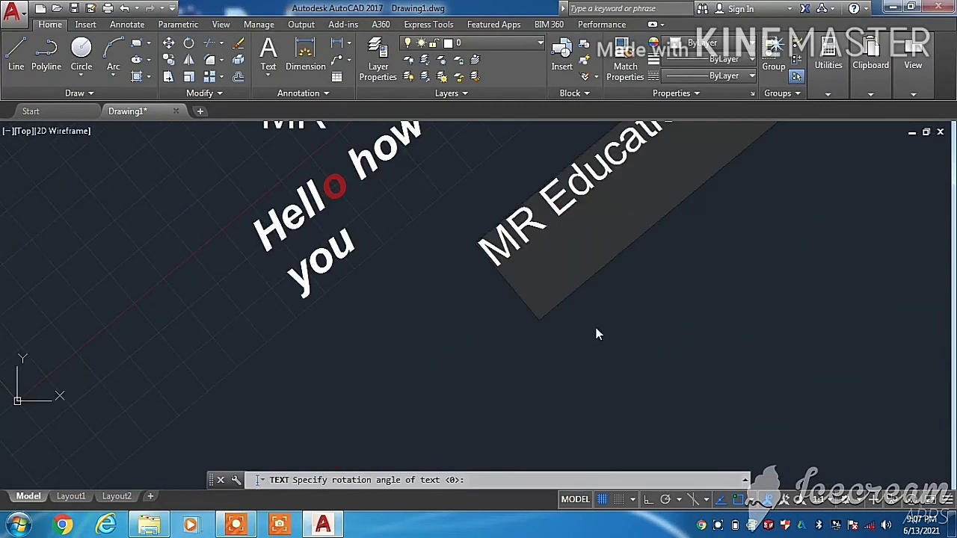
pyautogui.press('Return')
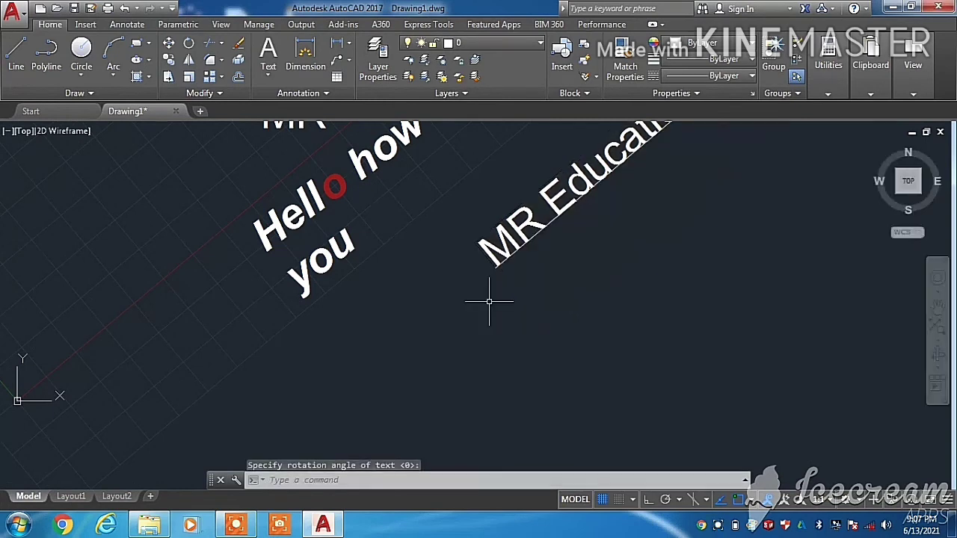
pyautogui.moveTo(559, 275)
pyautogui.mouseDown()
pyautogui.moveTo(534, 374)
pyautogui.moveTo(563, 310)
pyautogui.mouseUp()
pyautogui.moveTo(564, 225); pyautogui.dragTo(323, 402, button='middle')
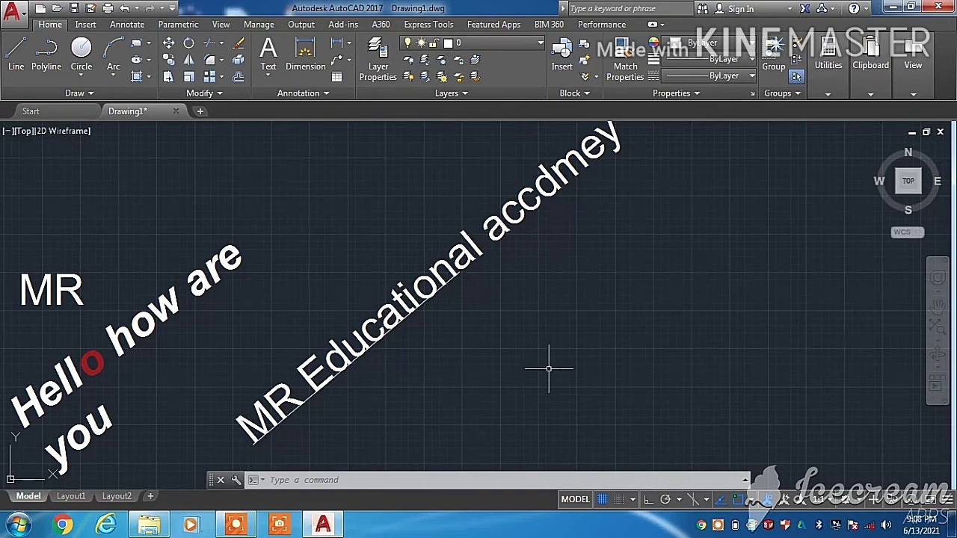
# - Place single-line text 'MR', height 2, rotated 45°, right of the long angled text
pyautogui.write('text')
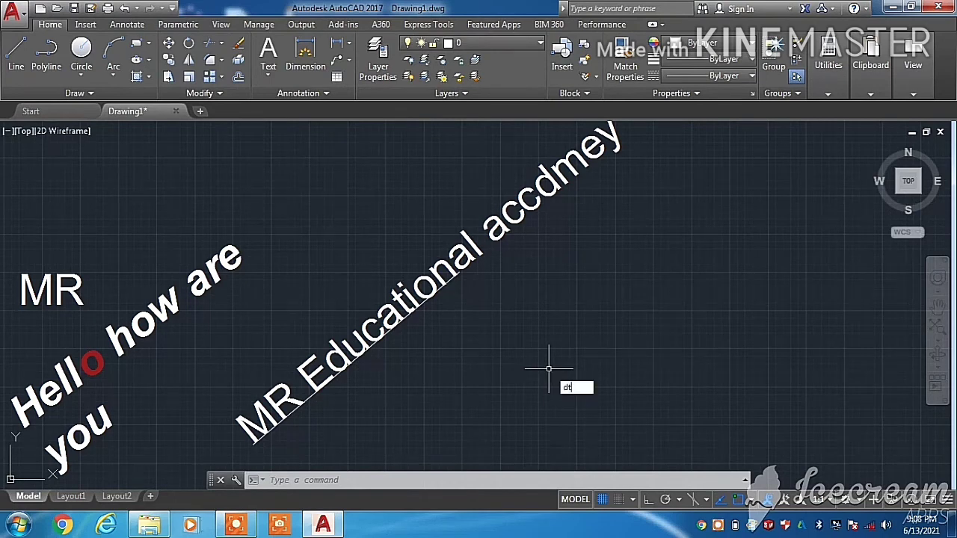
pyautogui.press('Return')
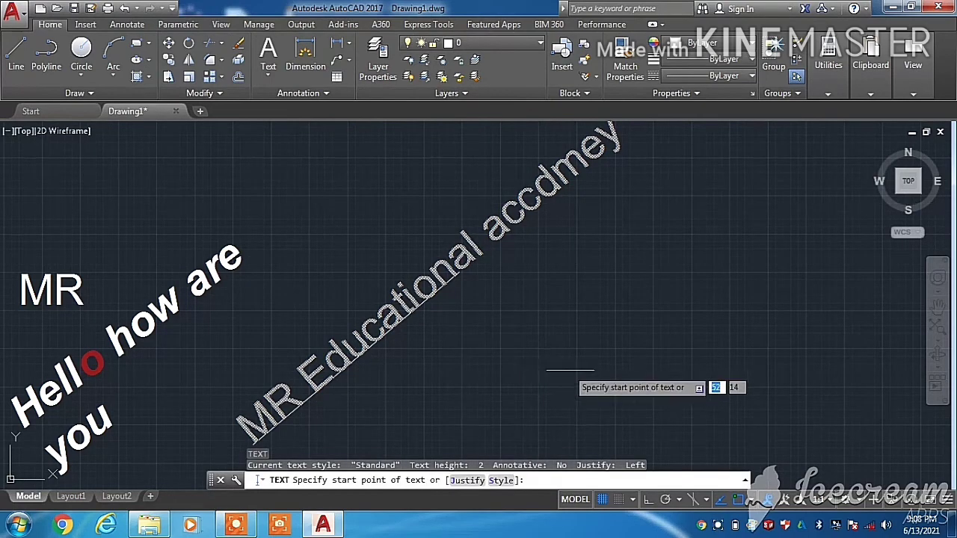
pyautogui.click(572, 368)
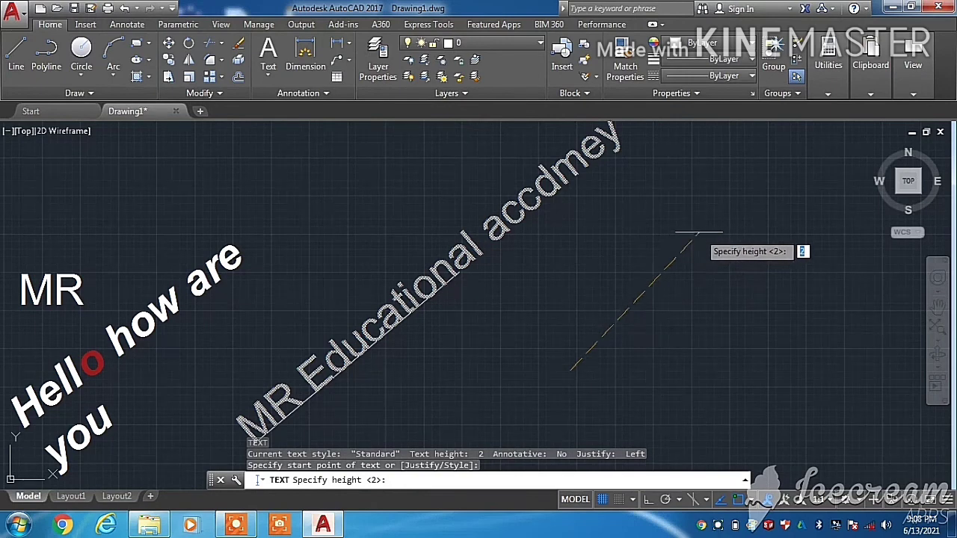
pyautogui.press('Return')
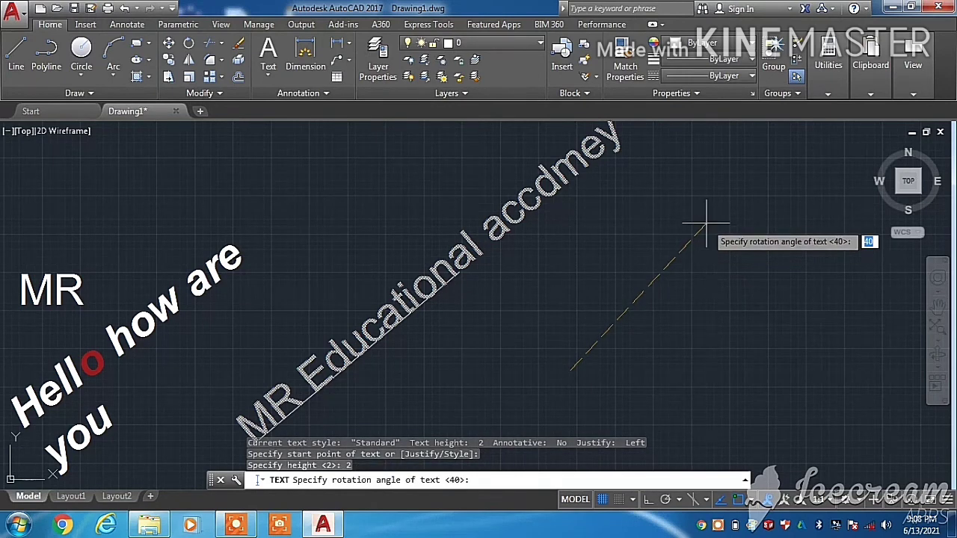
pyautogui.write('45')
pyautogui.press('Return')
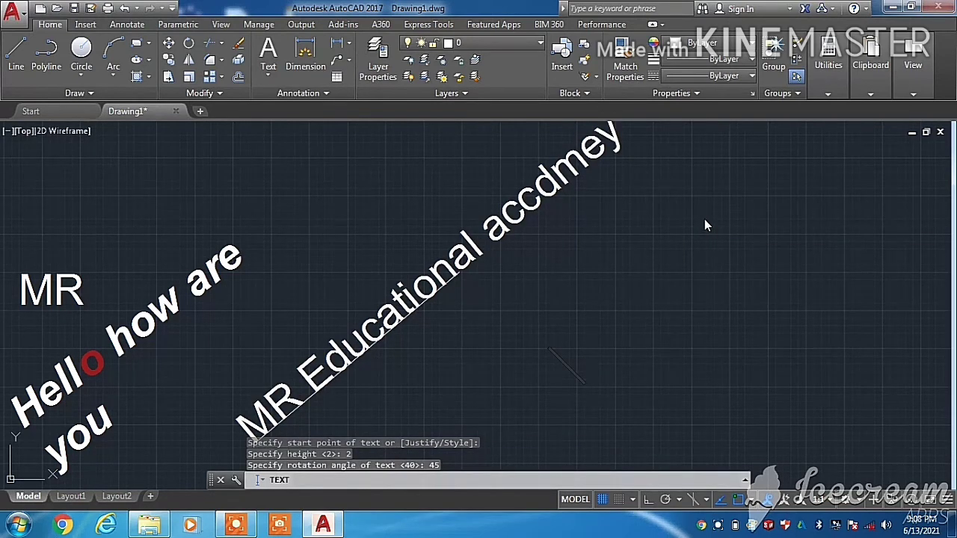
pyautogui.write('MR')
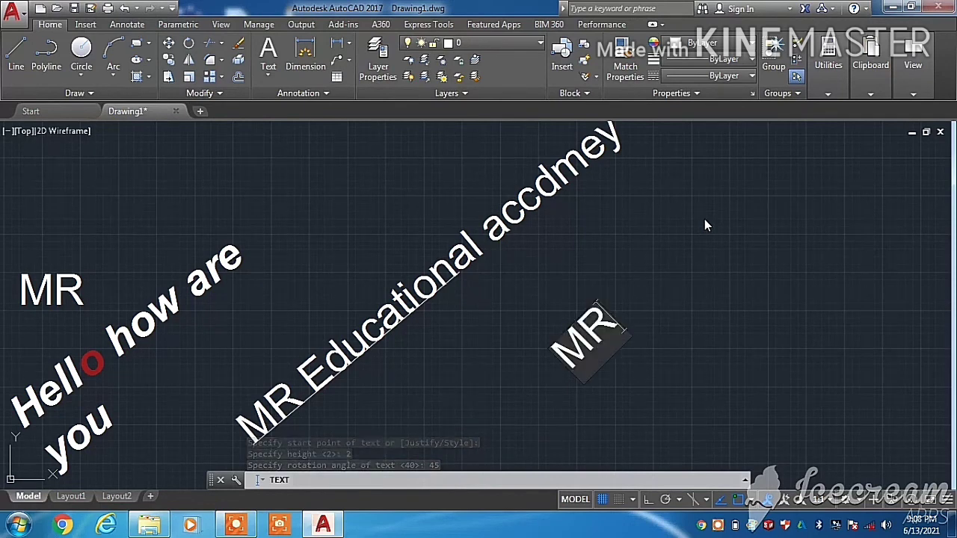
pyautogui.press('Return')
pyautogui.click(601, 241)
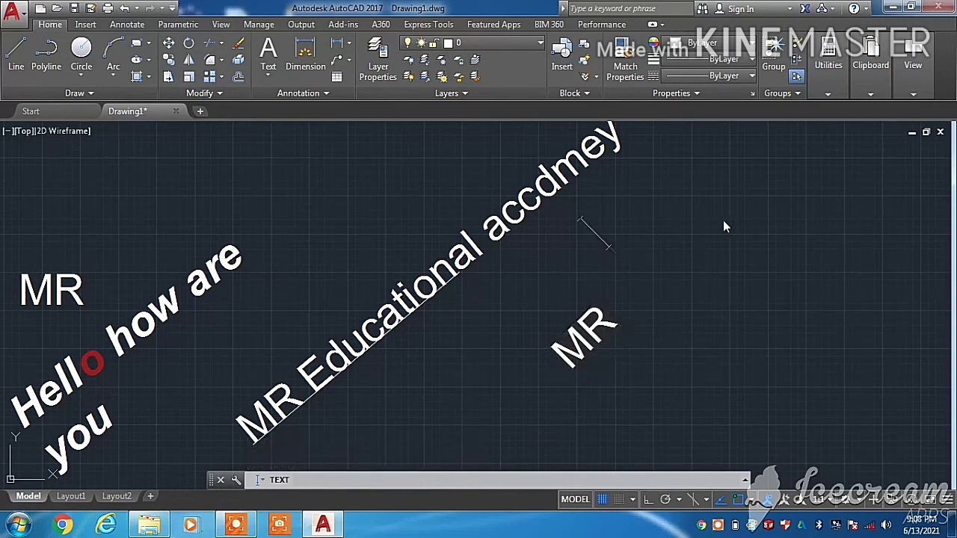
pyautogui.click(711, 237)
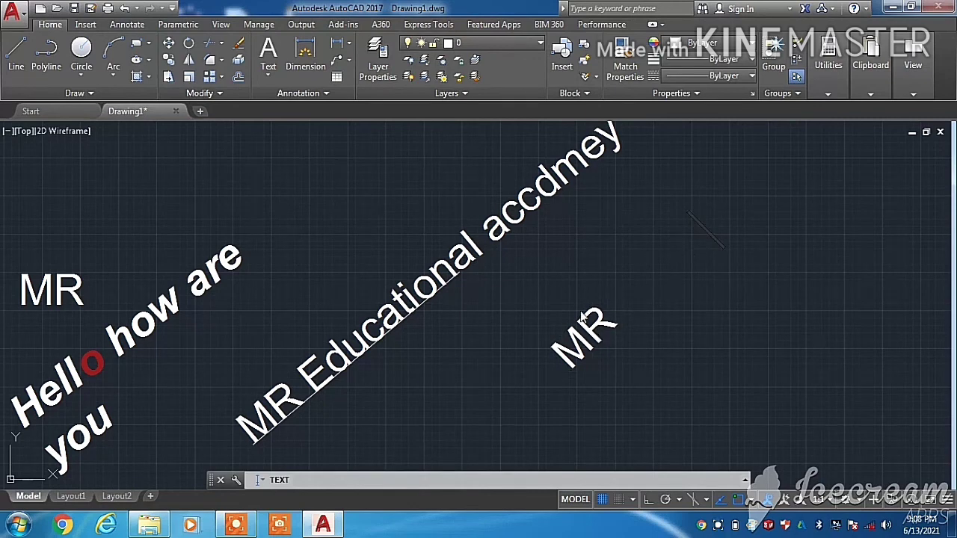